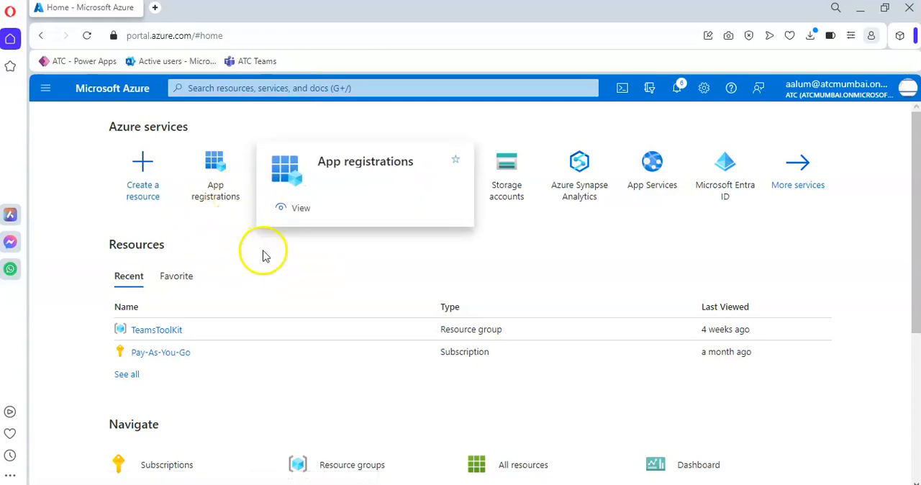
Step: Open the AppForPostman1 app registration from the list of all applications
{"action": "scroll", "coordinate": [263, 253], "scroll_direction": "down", "scroll_amount": 3}
{"action": "scroll", "coordinate": [264, 257], "scroll_direction": "up", "scroll_amount": 1}
{"action": "scroll", "coordinate": [264, 258], "scroll_direction": "up", "scroll_amount": 2}
{"action": "left_click", "coordinate": [218, 183]}
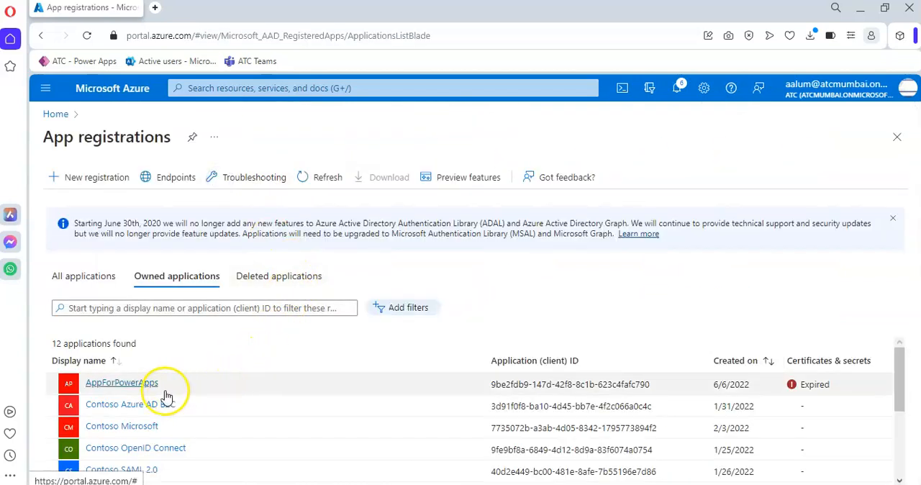
{"action": "left_click", "coordinate": [86, 274]}
{"action": "left_click", "coordinate": [128, 382]}
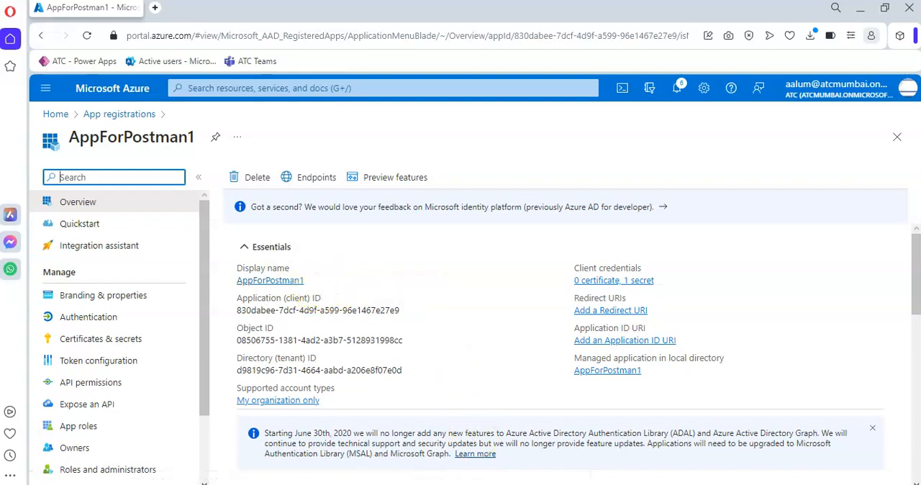
Step: Compare the client and tenant IDs noted in Notepad with those on the AppForPostman1 overview, placing the note beside them
{"action": "key", "text": "alt+Tab"}
{"action": "left_click_drag", "start_coordinate": [267, 25], "coordinate": [561, 239]}
{"action": "left_click", "coordinate": [478, 154]}
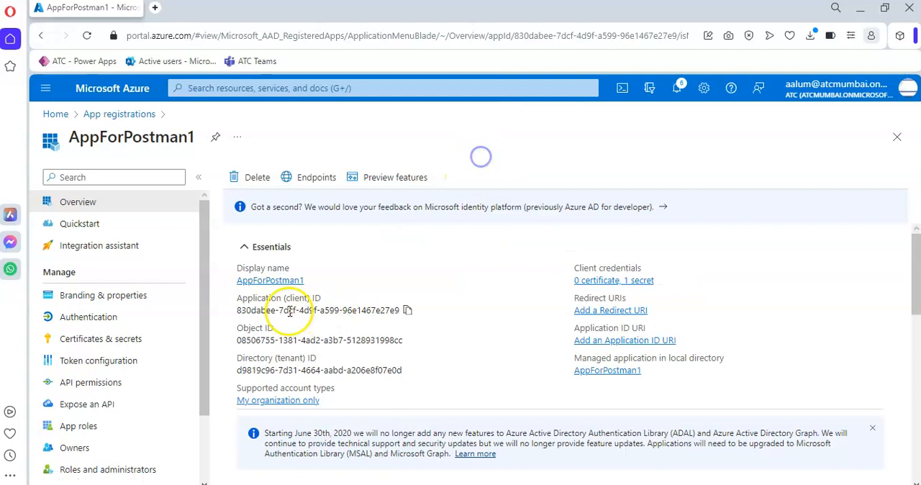
{"action": "left_click", "coordinate": [410, 371]}
{"action": "key", "text": "alt+Tab"}
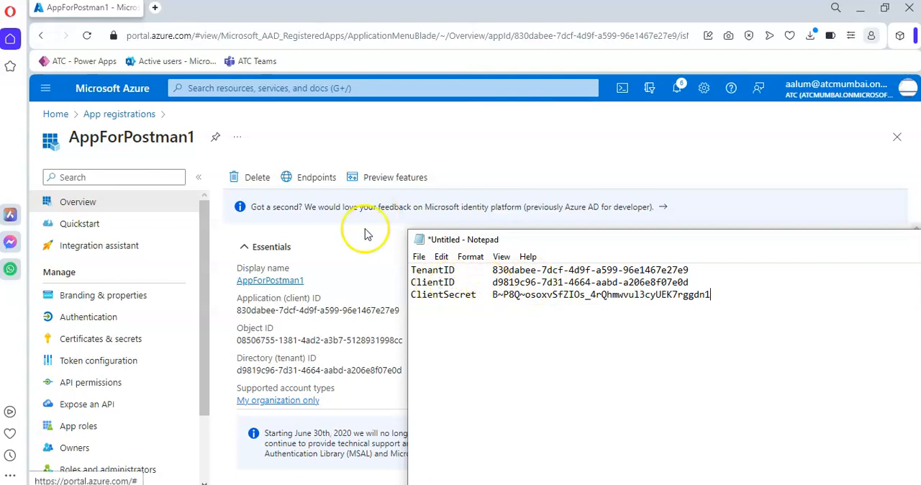
{"action": "left_click", "coordinate": [225, 243]}
{"action": "left_click", "coordinate": [407, 310]}
{"action": "left_click", "coordinate": [611, 480]}
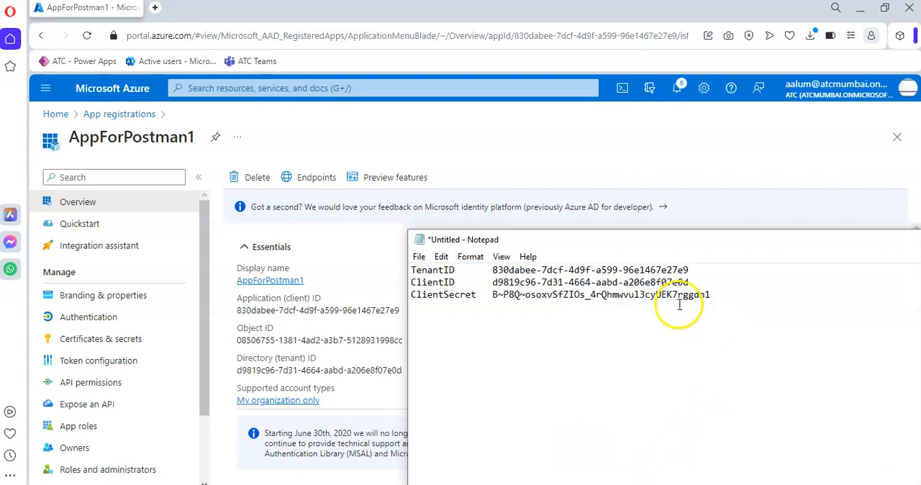
{"action": "left_click_drag", "start_coordinate": [683, 239], "coordinate": [784, 240]}
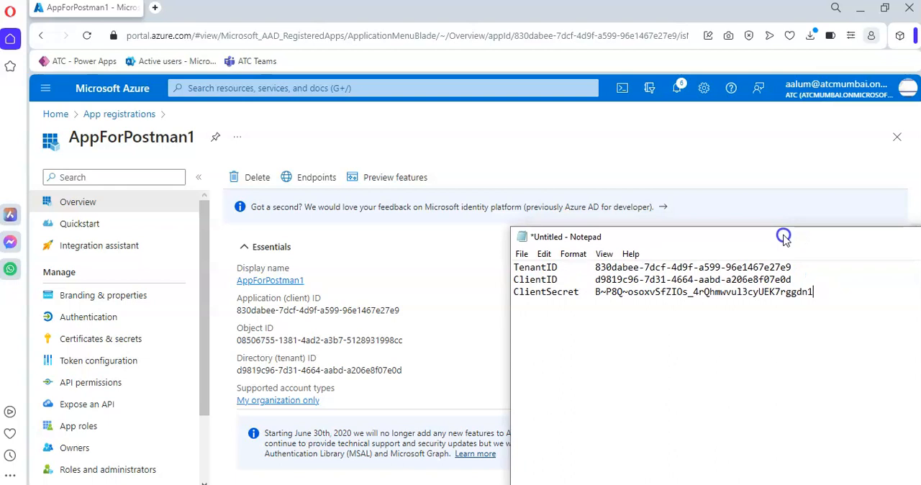
{"action": "left_click_drag", "start_coordinate": [784, 239], "coordinate": [779, 242]}
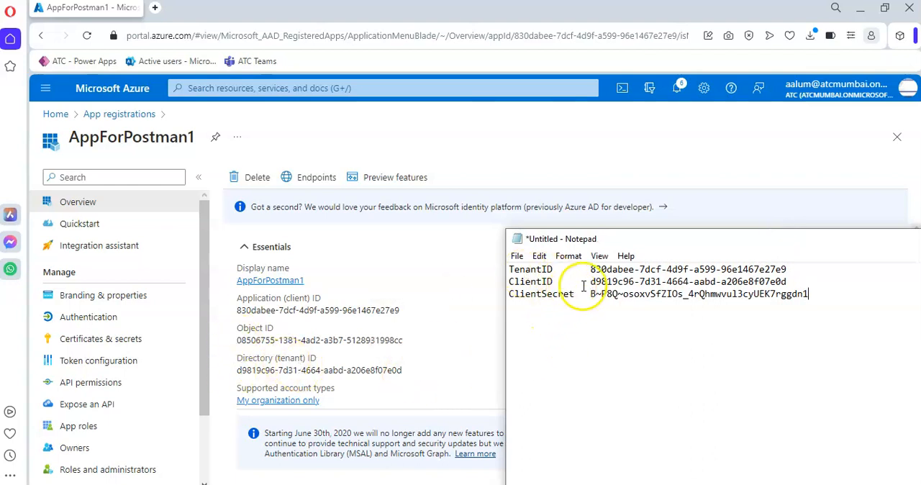
{"action": "left_click_drag", "start_coordinate": [610, 281], "coordinate": [724, 282]}
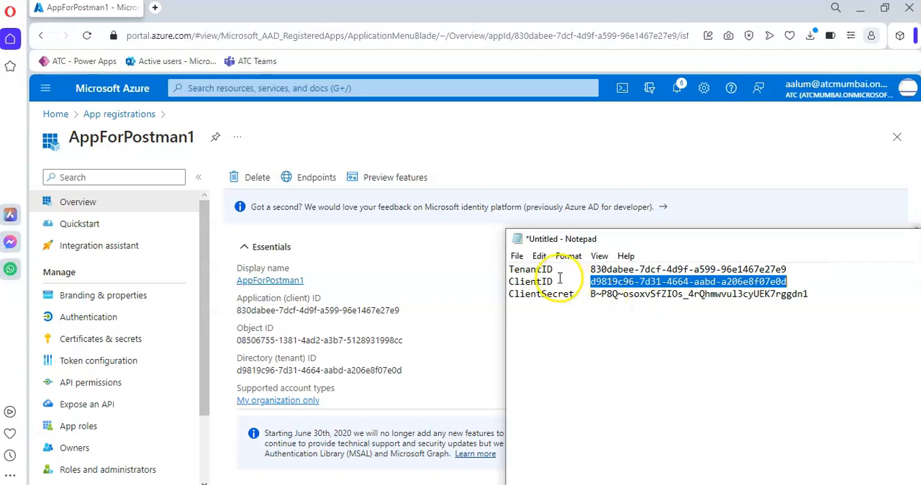
Step: Swap the ClientID and TenantID labels in the note so each stands before its matching ID
{"action": "left_click_drag", "start_coordinate": [558, 281], "coordinate": [536, 283]}
{"action": "key", "text": "BackSpace"}
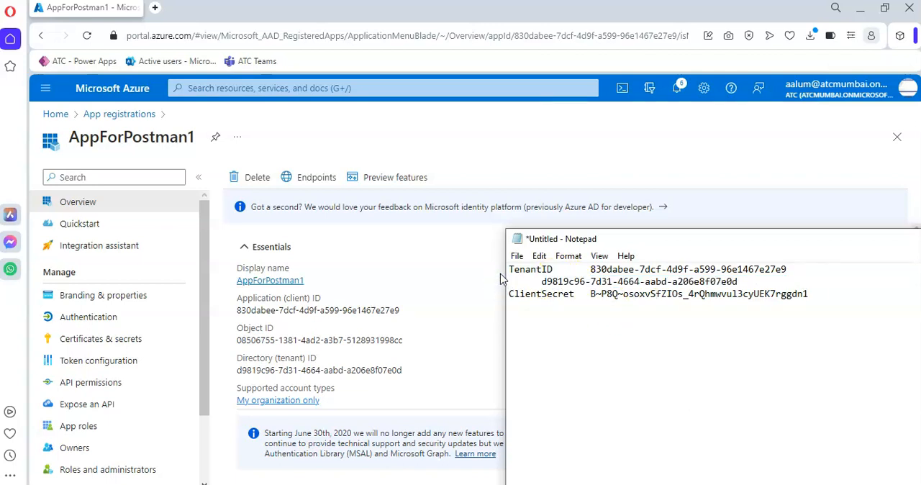
{"action": "key", "text": "ctrl+v"}
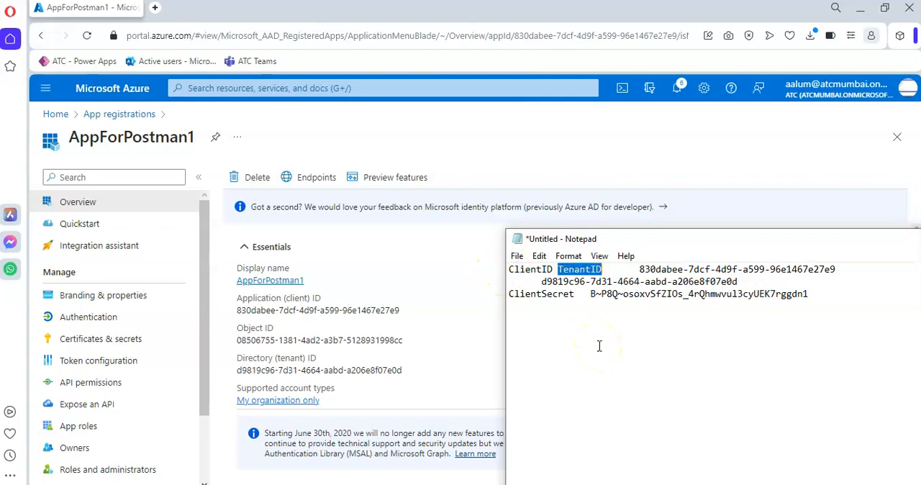
{"action": "key", "text": "BackSpace"}
{"action": "left_click", "coordinate": [510, 281]}
{"action": "key", "text": "ctrl+v"}
Step: Align the TenantID and ClientSecret values in the note by adding spaces after their labels
{"action": "key", "text": "space"}
{"action": "key", "text": "space"}
{"action": "left_click", "coordinate": [585, 294]}
{"action": "key", "text": "space"}
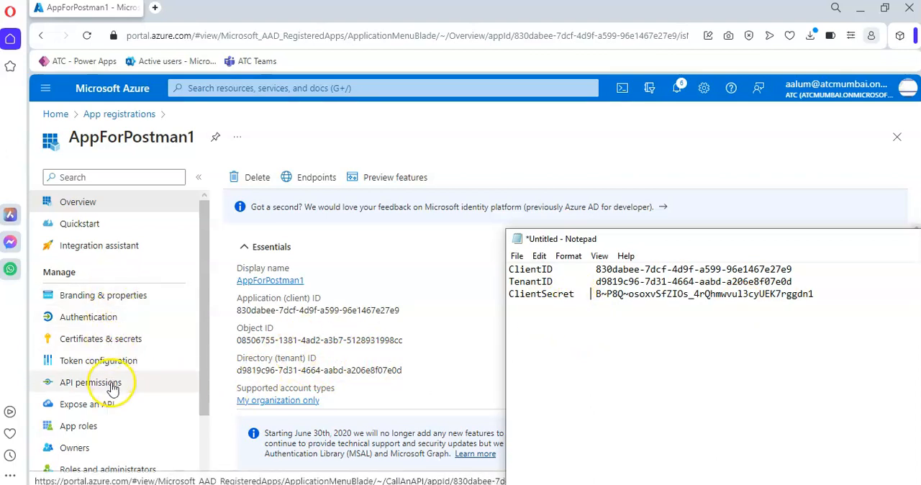
Step: Look over the app's client secrets and the new client secret form, and return to the overview and the credentials note
{"action": "left_click", "coordinate": [116, 341]}
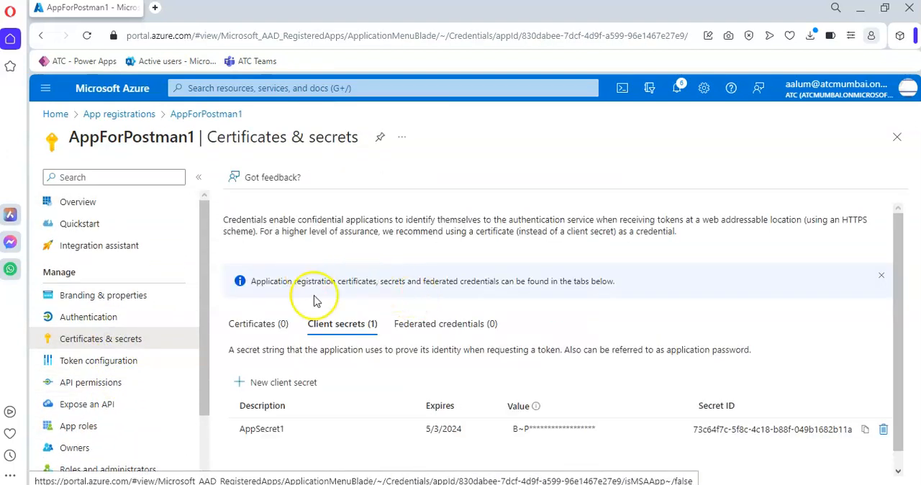
{"action": "left_click", "coordinate": [299, 391]}
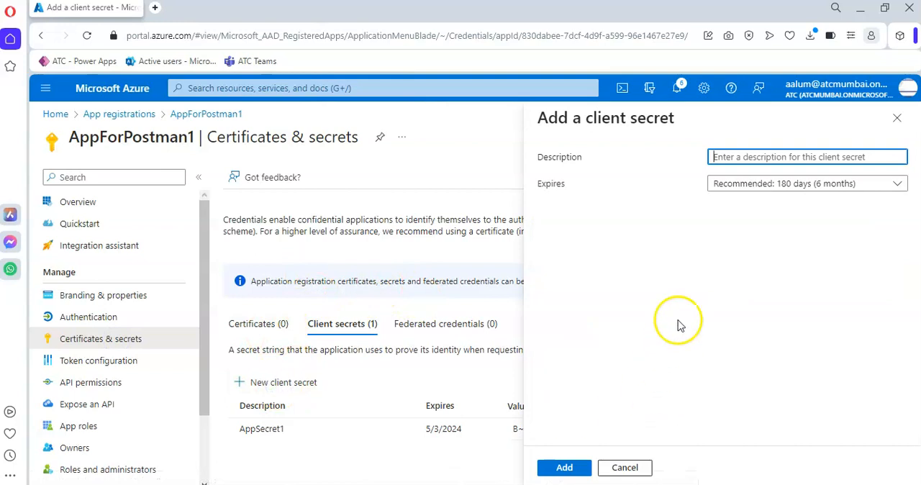
{"action": "left_click", "coordinate": [624, 466]}
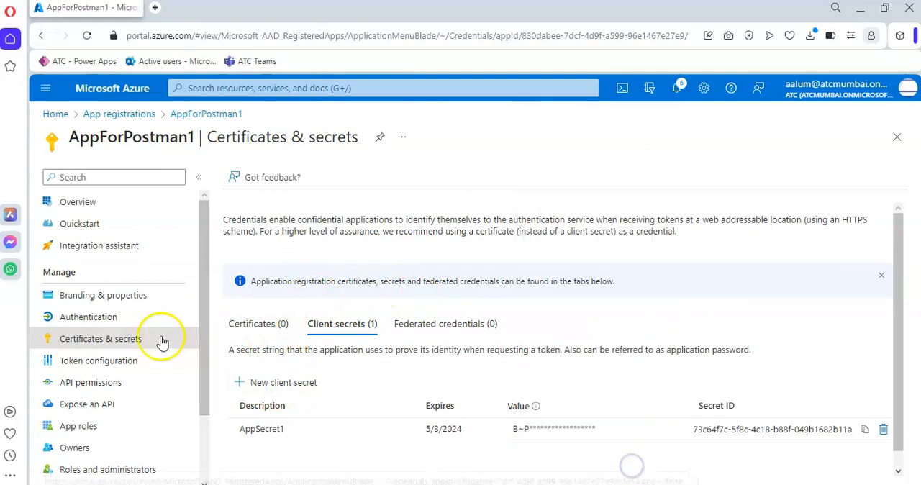
{"action": "left_click", "coordinate": [77, 202]}
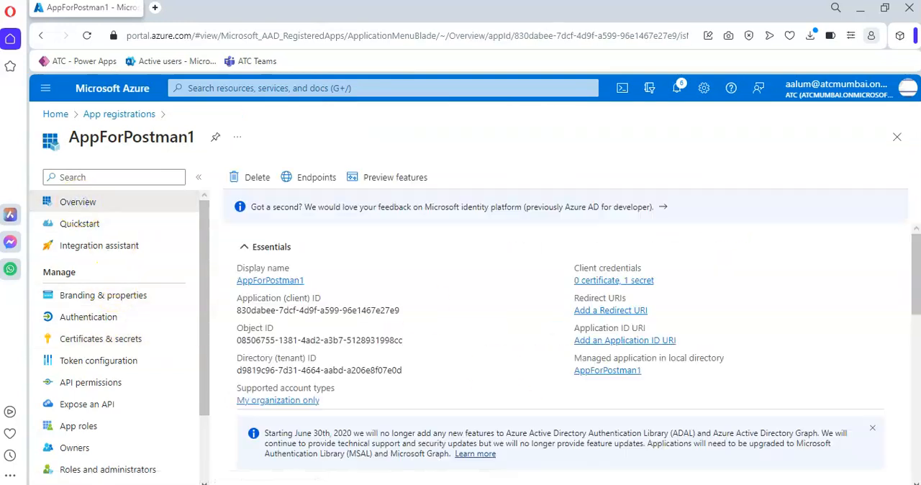
{"action": "key", "text": "alt+Tab"}
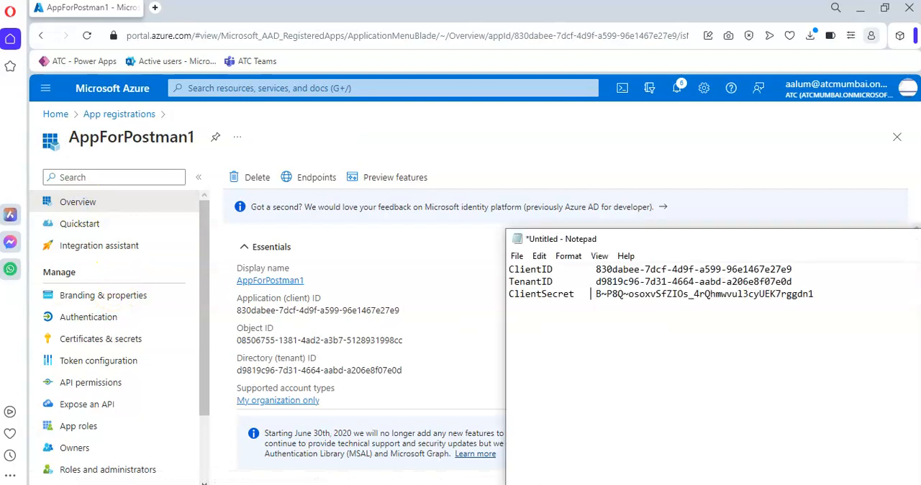
{"action": "left_click", "coordinate": [369, 130]}
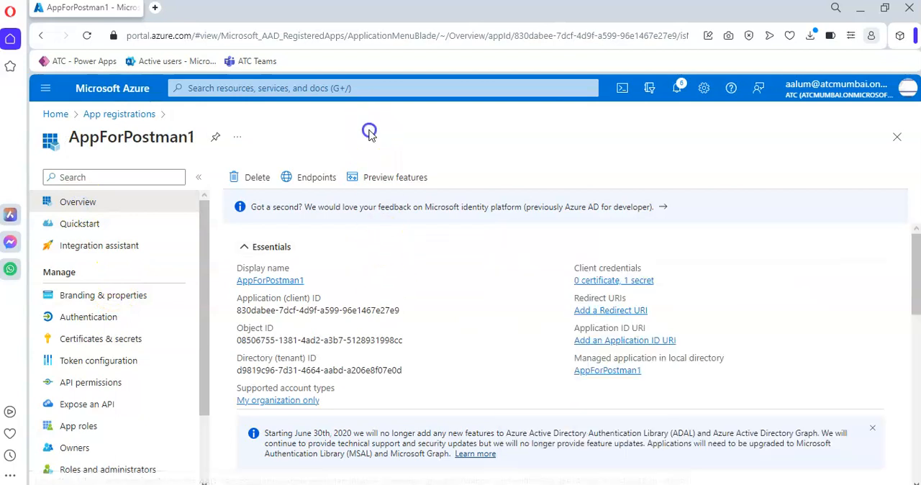
Step: Open AppForPostman1's API permissions and collapse the Microsoft Graph group after viewing its permissions
{"action": "left_click", "coordinate": [105, 382]}
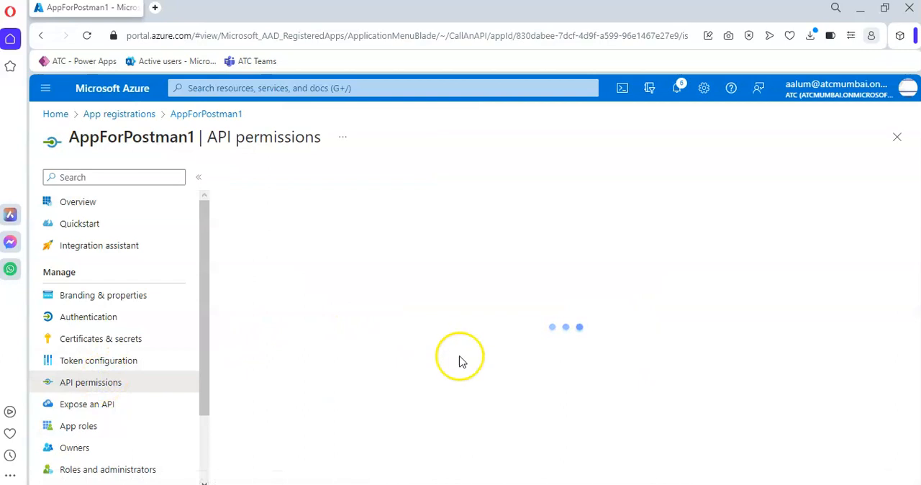
{"action": "scroll", "coordinate": [493, 336], "scroll_direction": "down", "scroll_amount": 3}
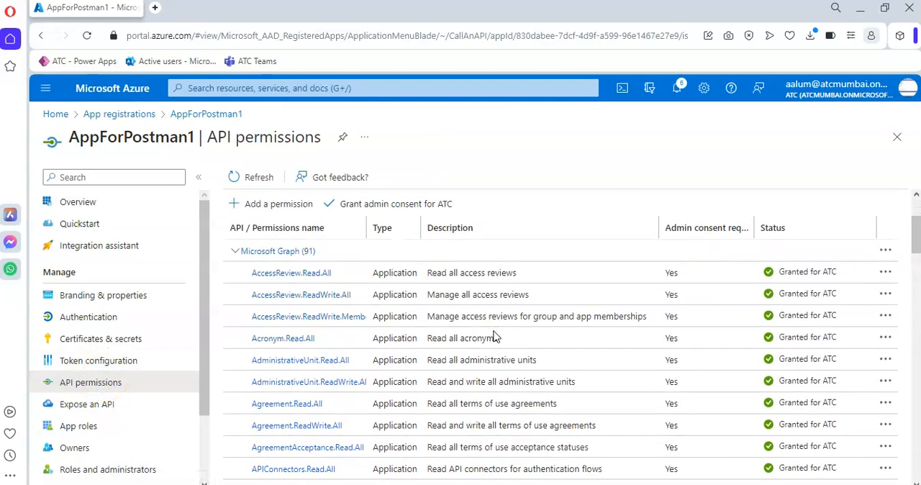
{"action": "left_click", "coordinate": [236, 250]}
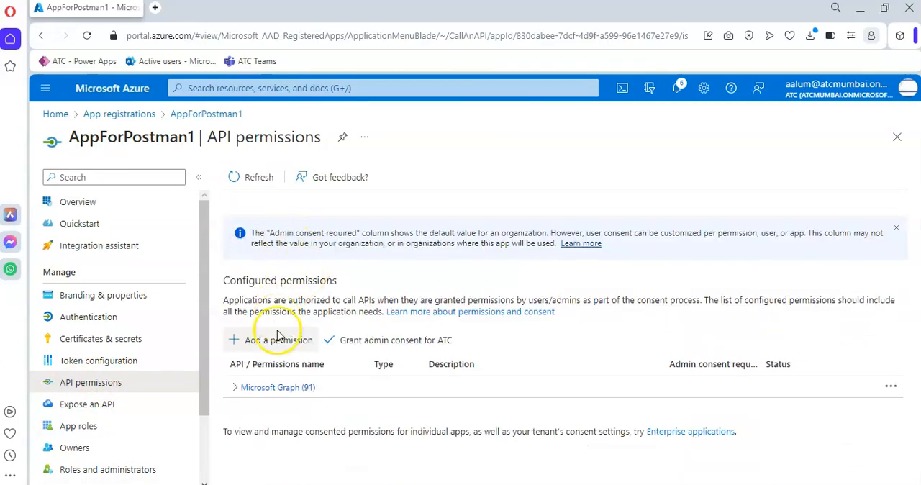
{"action": "left_click", "coordinate": [284, 387]}
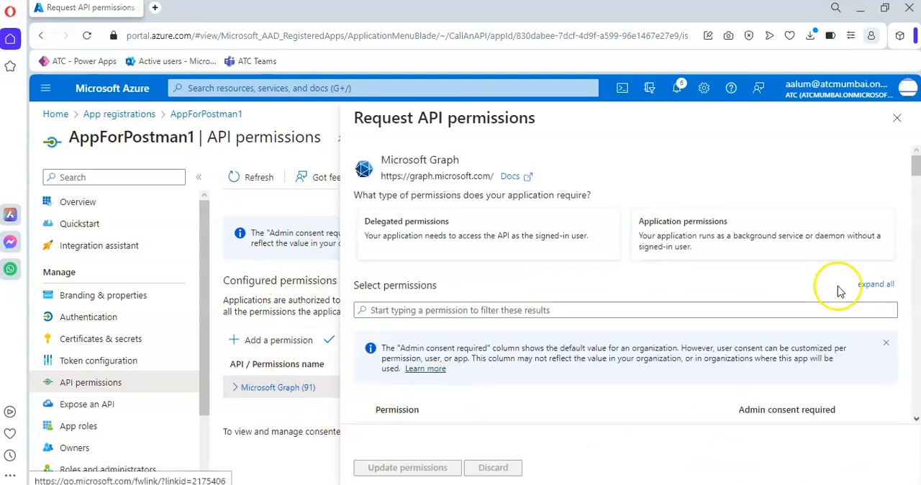
{"action": "left_click", "coordinate": [896, 117]}
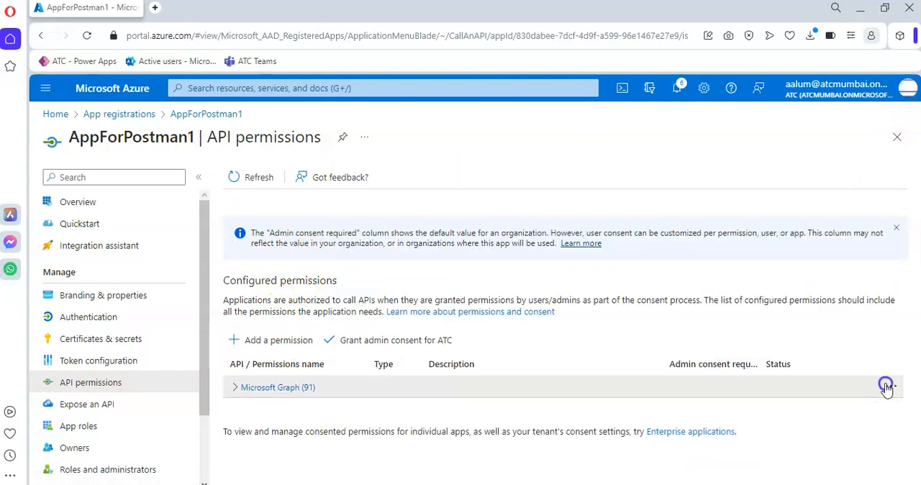
Step: Revoke all admin consents for Microsoft Graph on AppForPostman1
{"action": "left_click", "coordinate": [889, 386]}
{"action": "left_click", "coordinate": [815, 416]}
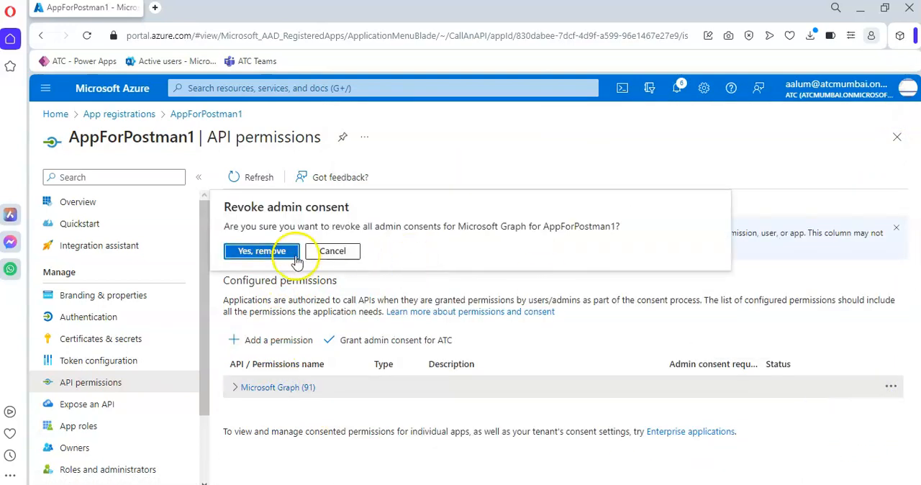
{"action": "left_click", "coordinate": [266, 251]}
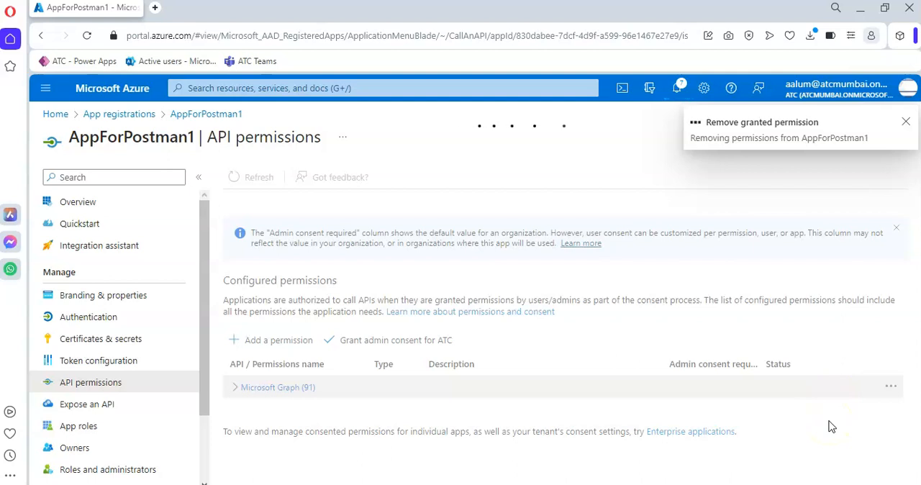
Step: Remove all Microsoft Graph permissions from AppForPostman1's configured permissions
{"action": "left_click", "coordinate": [886, 389]}
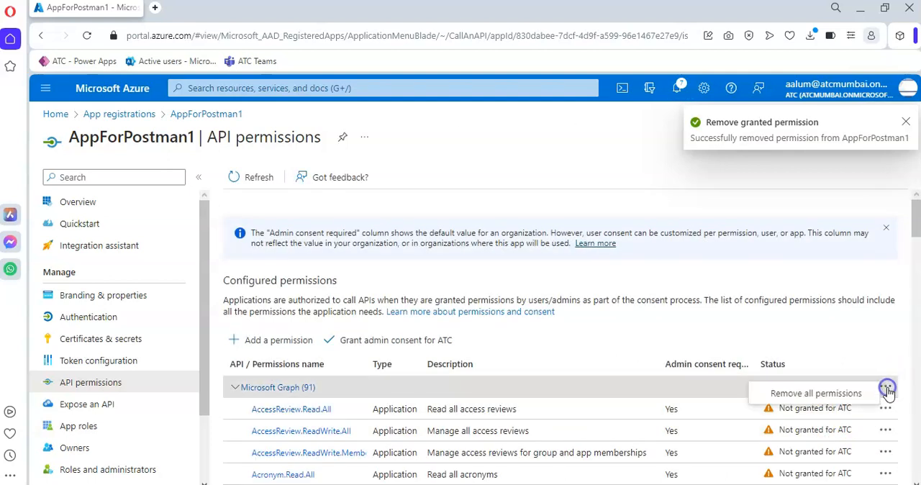
{"action": "left_click", "coordinate": [800, 392]}
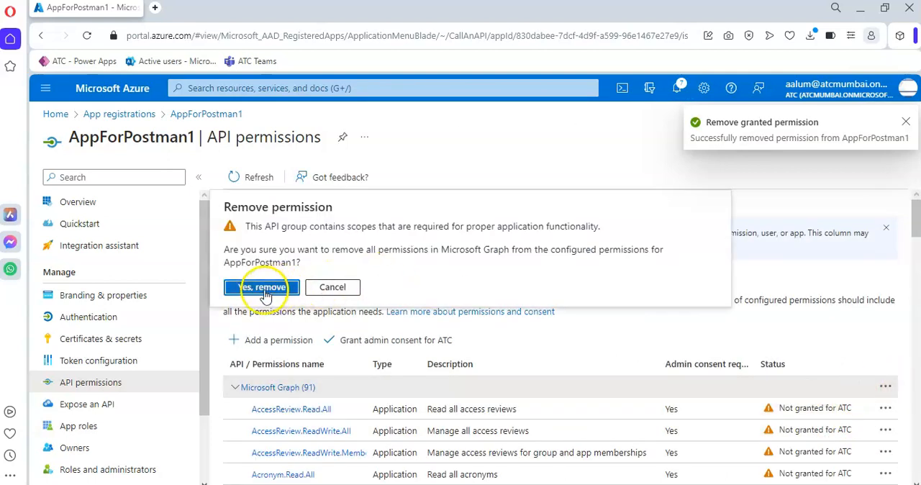
{"action": "left_click", "coordinate": [261, 287]}
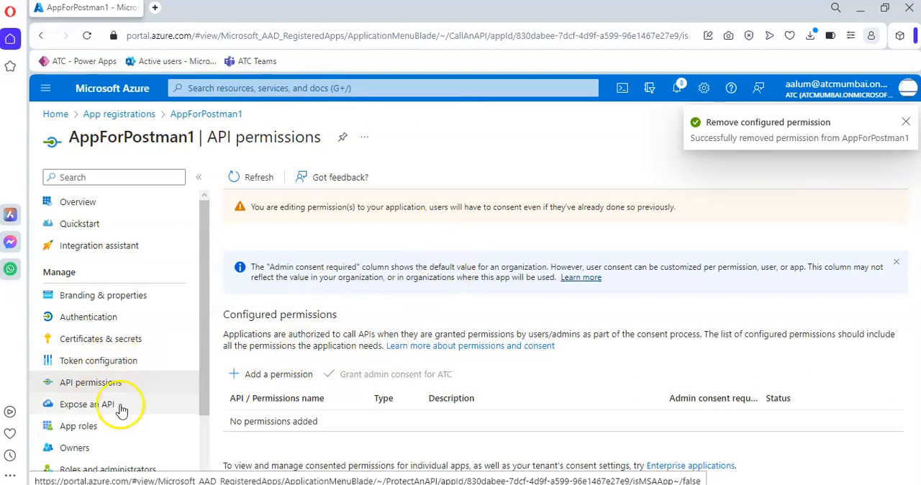
Step: Start a new API permission request for Microsoft Graph using application permissions
{"action": "left_click", "coordinate": [275, 375]}
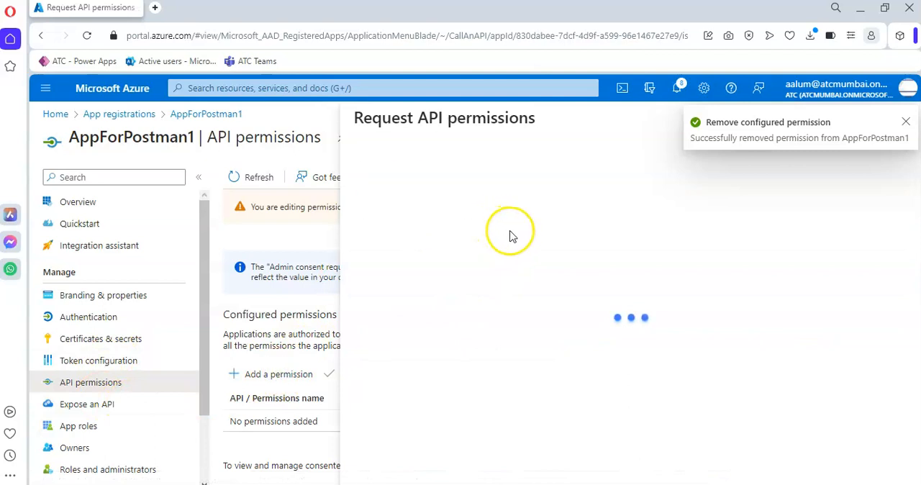
{"action": "left_click", "coordinate": [455, 306]}
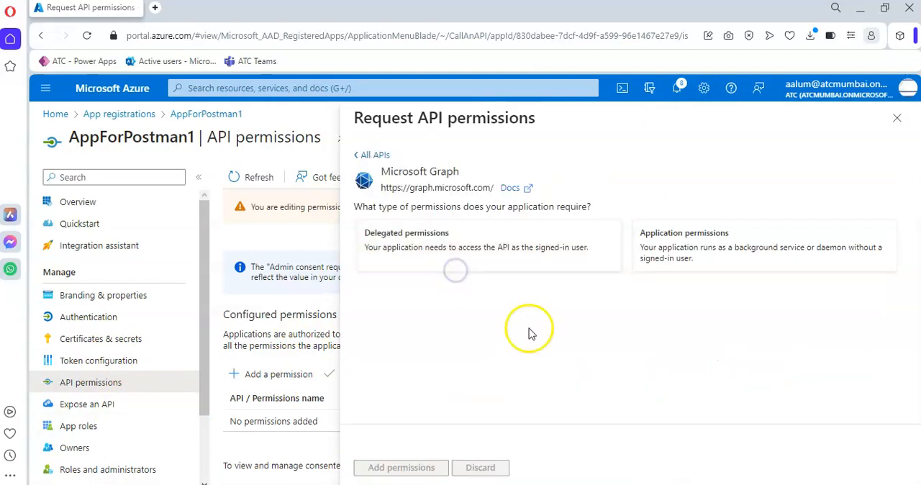
{"action": "left_click", "coordinate": [692, 242]}
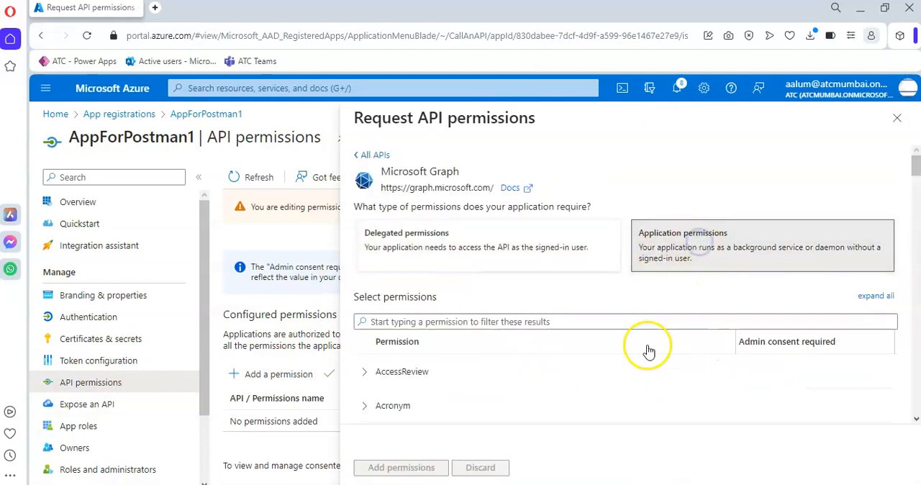
Step: Select the application permissions Mail.Read, Mail.ReadBasic, Mail.ReadBasic.All, Mail.ReadWrite and Mail.Send in the Mail group
{"action": "scroll", "coordinate": [601, 367], "scroll_direction": "down", "scroll_amount": 1}
{"action": "scroll", "coordinate": [394, 405], "scroll_direction": "down", "scroll_amount": 4}
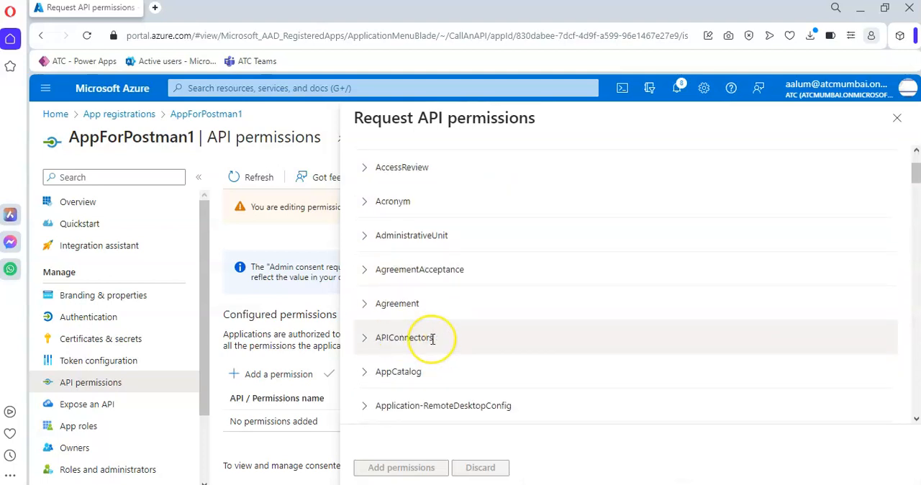
{"action": "scroll", "coordinate": [432, 339], "scroll_direction": "down", "scroll_amount": 10}
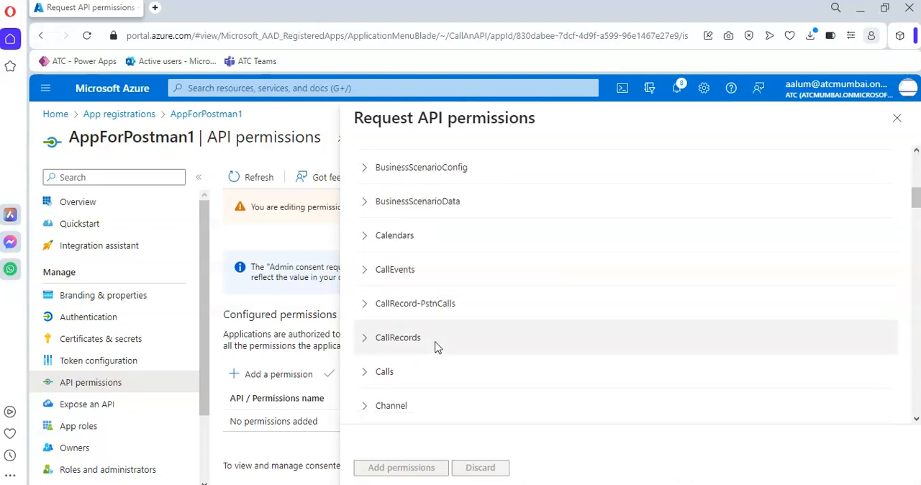
{"action": "scroll", "coordinate": [437, 349], "scroll_direction": "down", "scroll_amount": 10}
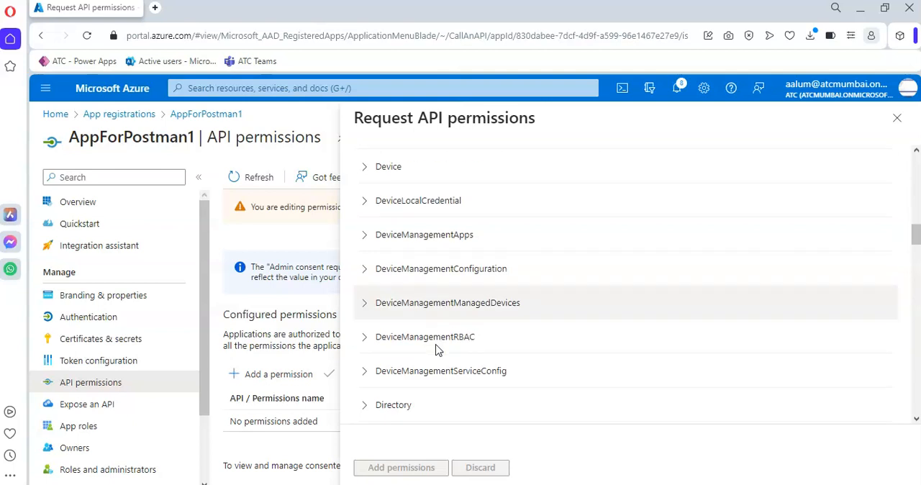
{"action": "scroll", "coordinate": [437, 350], "scroll_direction": "down", "scroll_amount": 10}
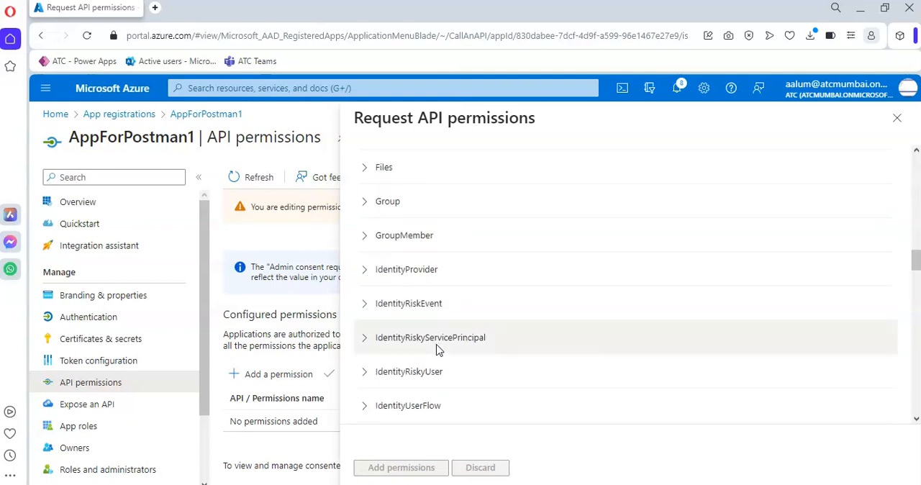
{"action": "scroll", "coordinate": [437, 350], "scroll_direction": "down", "scroll_amount": 10}
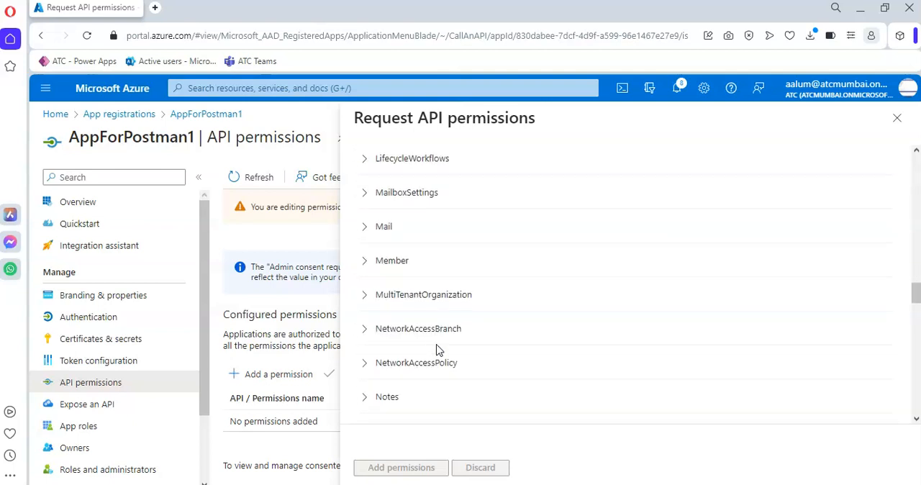
{"action": "scroll", "coordinate": [407, 297], "scroll_direction": "up", "scroll_amount": 3}
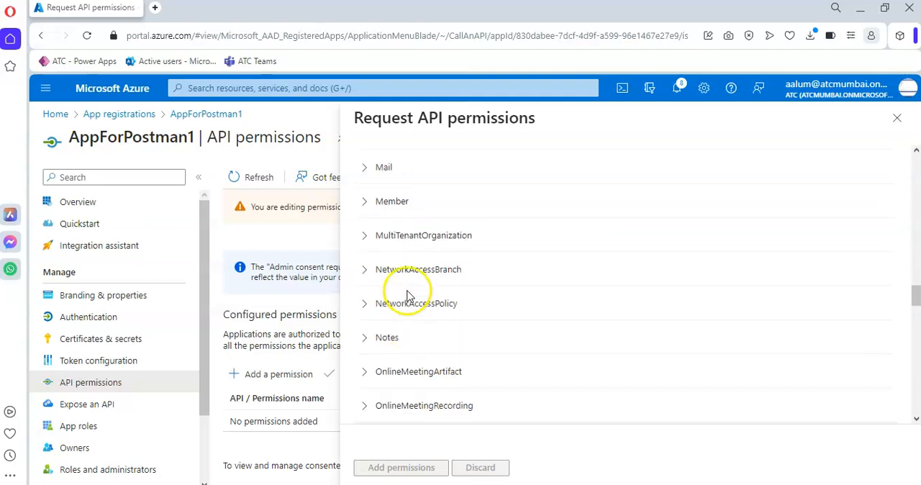
{"action": "left_click", "coordinate": [364, 166]}
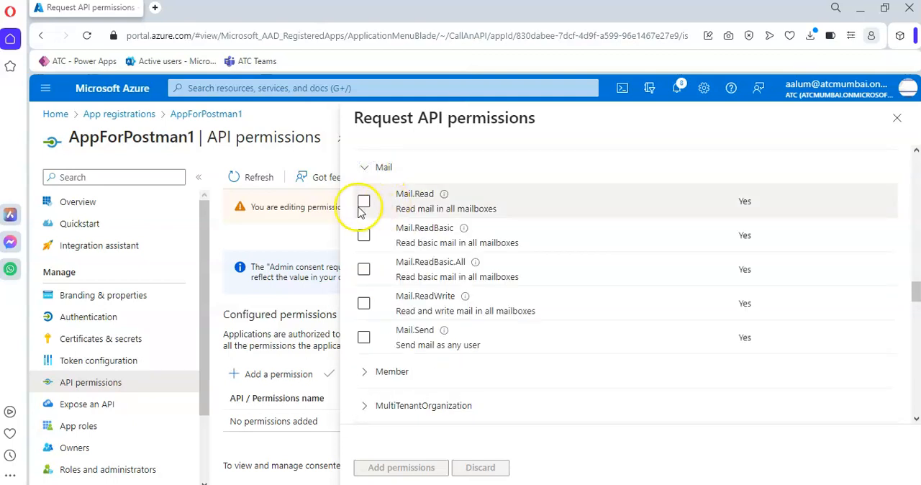
{"action": "left_click", "coordinate": [363, 202]}
{"action": "left_click", "coordinate": [364, 235]}
{"action": "left_click", "coordinate": [363, 303]}
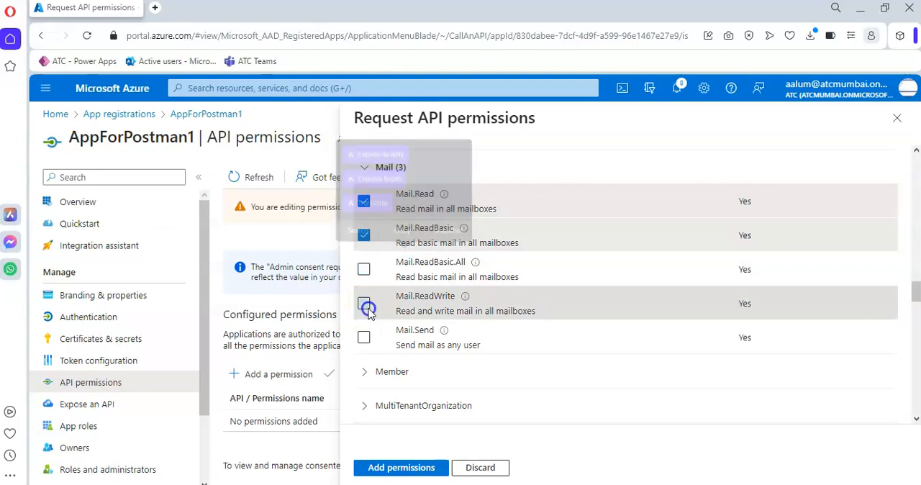
{"action": "left_click", "coordinate": [364, 271]}
{"action": "left_click", "coordinate": [364, 338]}
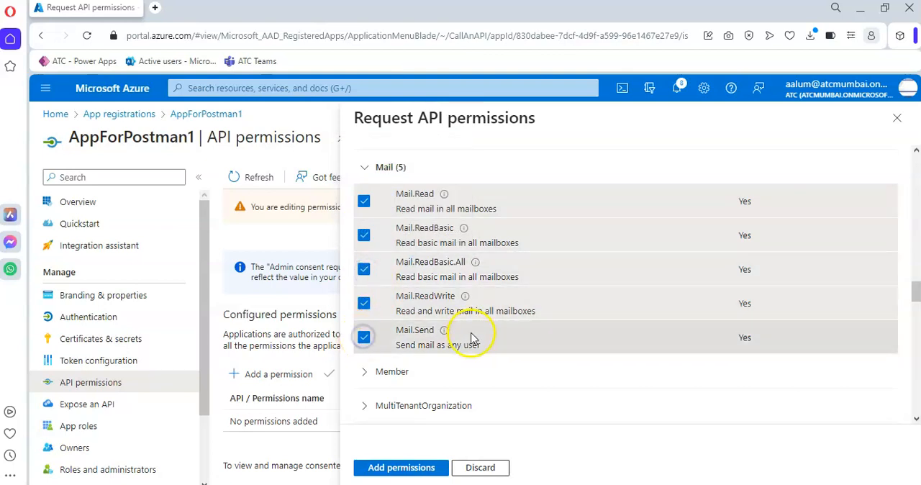
Step: Select all User group permissions, from User.EnableDisableAccount.All through User.ReadWrite.All, and add the chosen permissions to the app
{"action": "scroll", "coordinate": [477, 339], "scroll_direction": "down", "scroll_amount": 15}
{"action": "scroll", "coordinate": [515, 341], "scroll_direction": "down", "scroll_amount": 20}
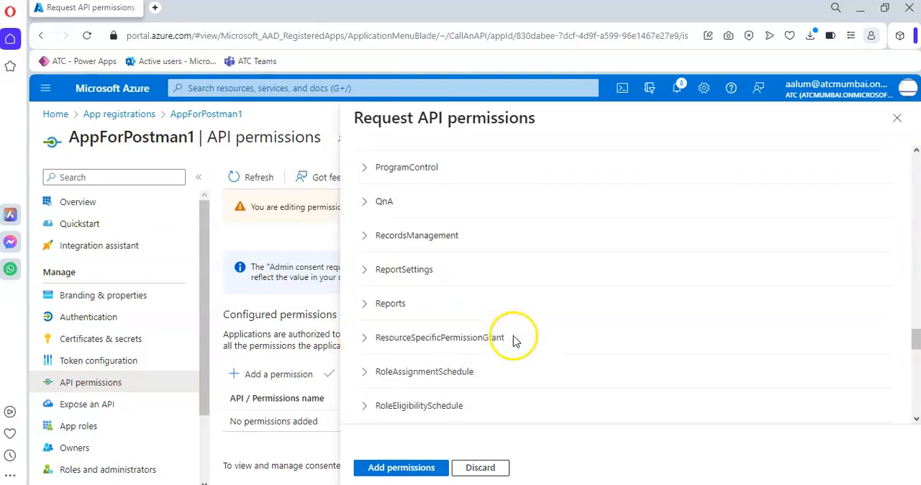
{"action": "scroll", "coordinate": [515, 341], "scroll_direction": "down", "scroll_amount": 15}
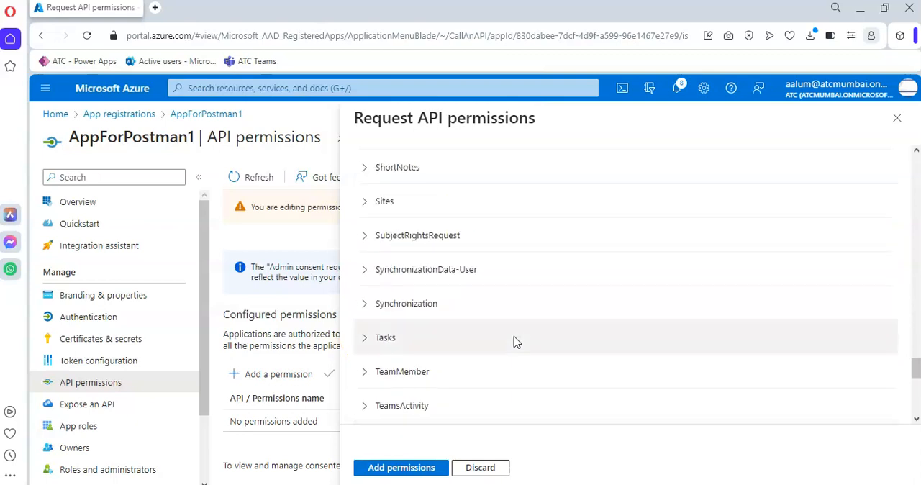
{"action": "scroll", "coordinate": [514, 341], "scroll_direction": "up", "scroll_amount": 4}
{"action": "scroll", "coordinate": [372, 311], "scroll_direction": "down", "scroll_amount": 5}
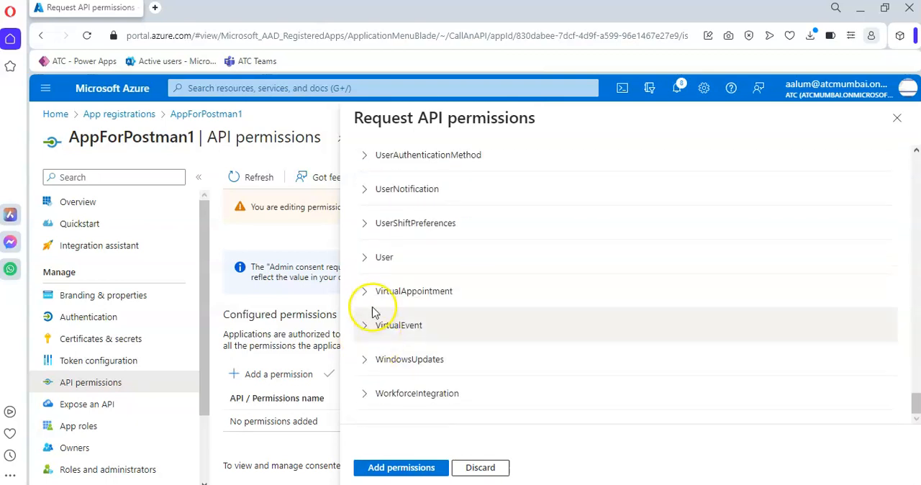
{"action": "left_click", "coordinate": [373, 258]}
{"action": "left_click", "coordinate": [364, 291]}
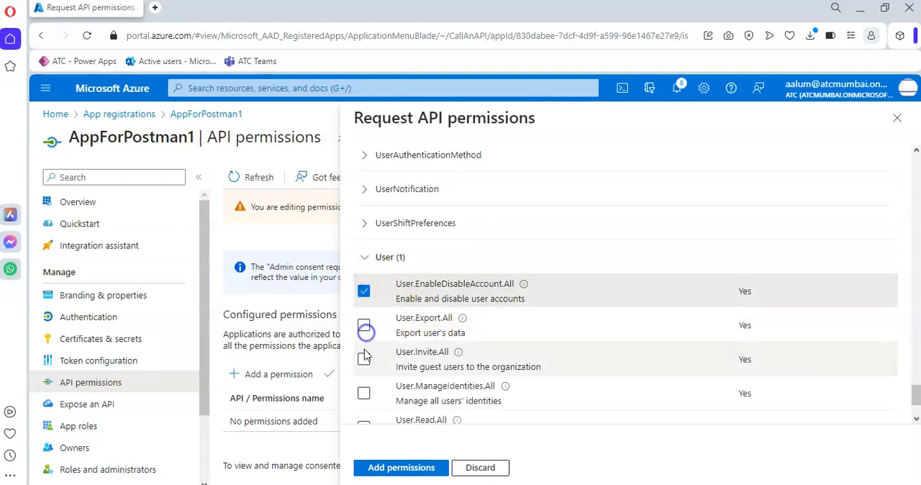
{"action": "left_click", "coordinate": [364, 325]}
{"action": "left_click", "coordinate": [364, 359]}
{"action": "scroll", "coordinate": [370, 366], "scroll_direction": "down", "scroll_amount": 1}
{"action": "left_click", "coordinate": [364, 325]}
{"action": "left_click", "coordinate": [364, 359]}
{"action": "left_click", "coordinate": [364, 393]}
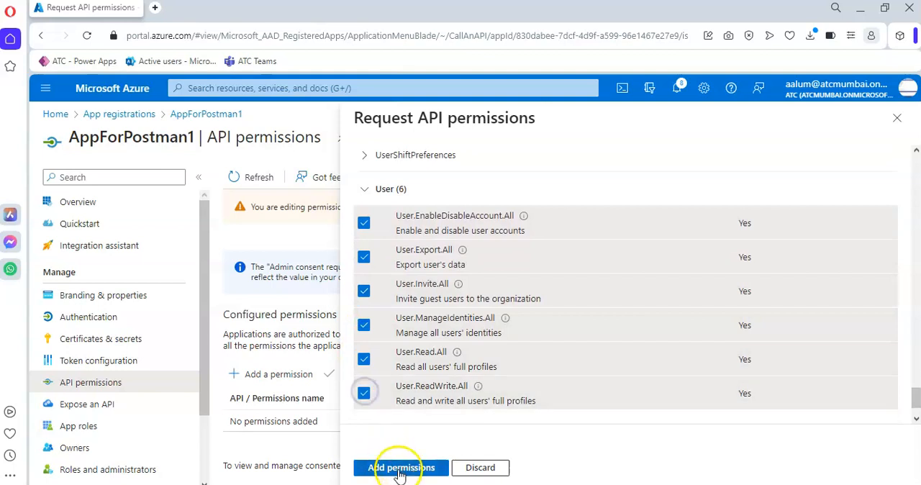
{"action": "left_click", "coordinate": [400, 468]}
Step: Grant admin consent for ATC to the configured Microsoft Graph permissions and bring up the credentials note
{"action": "scroll", "coordinate": [453, 341], "scroll_direction": "down", "scroll_amount": 3}
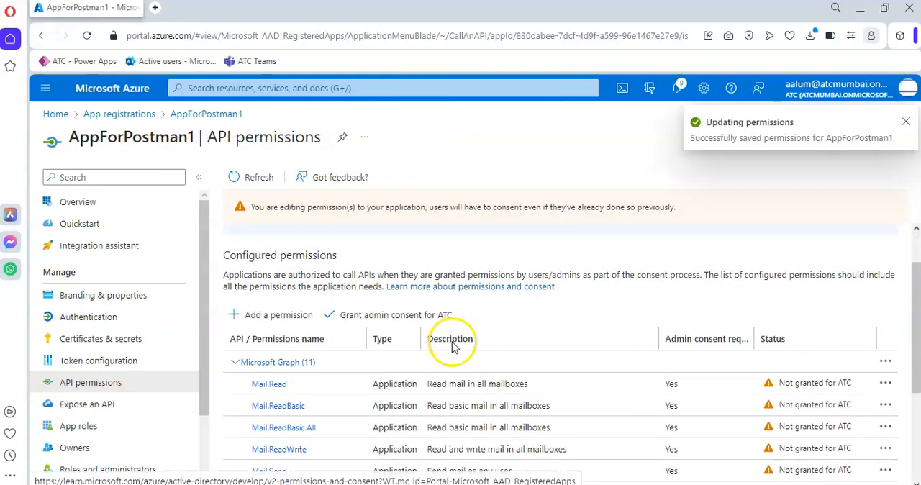
{"action": "left_click", "coordinate": [413, 243]}
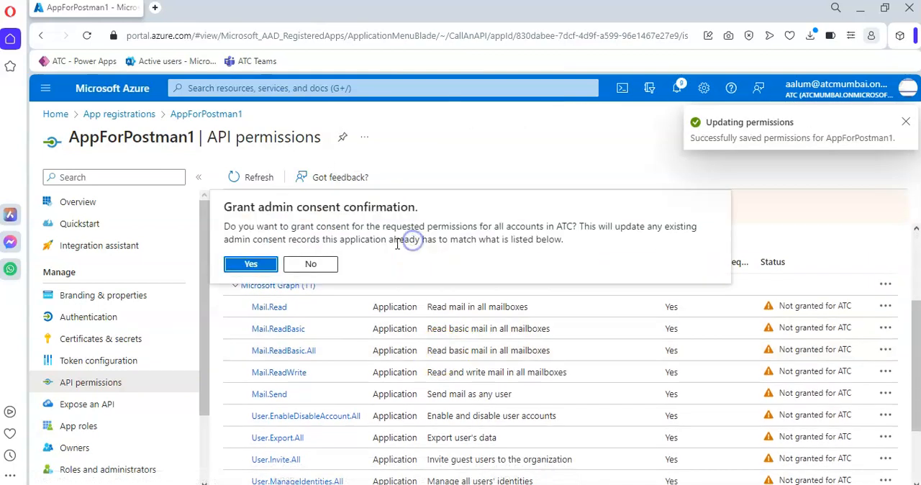
{"action": "left_click", "coordinate": [243, 263]}
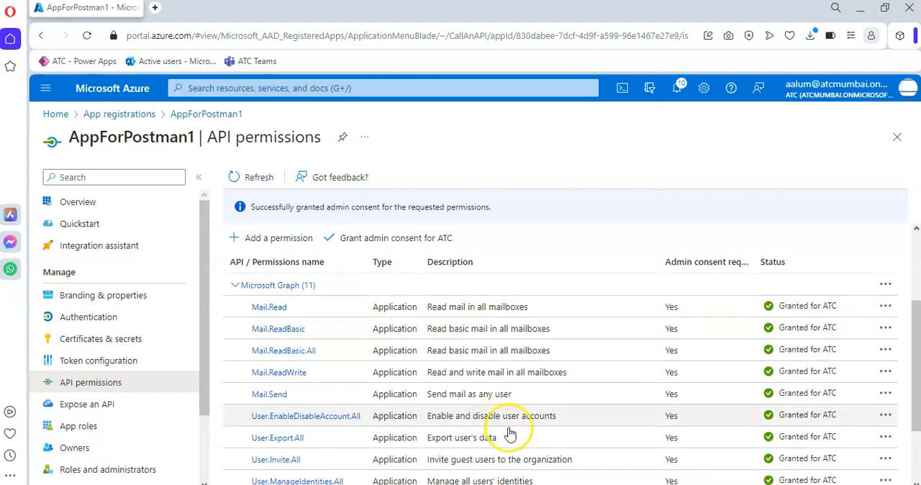
{"action": "key", "text": "alt+Tab"}
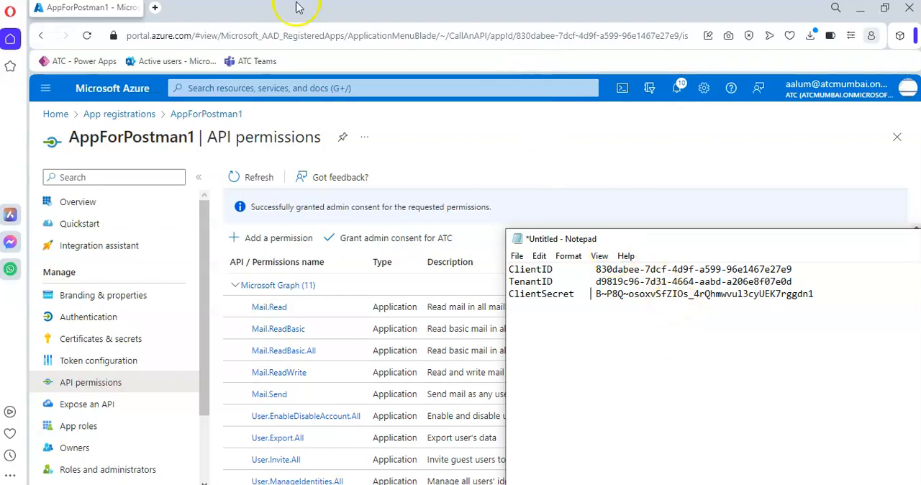
{"action": "left_click", "coordinate": [156, 9]}
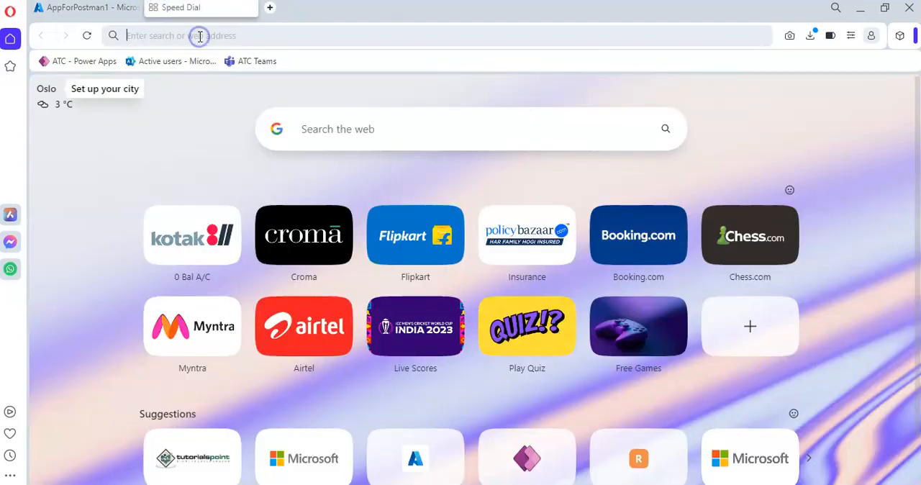
{"action": "left_click", "coordinate": [199, 35]}
{"action": "type", "text": "www."}
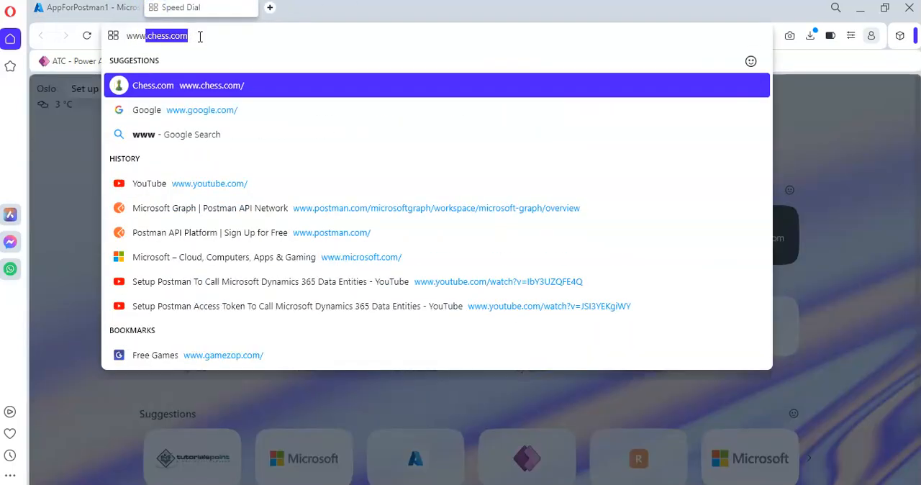
{"action": "type", "text": "postman."}
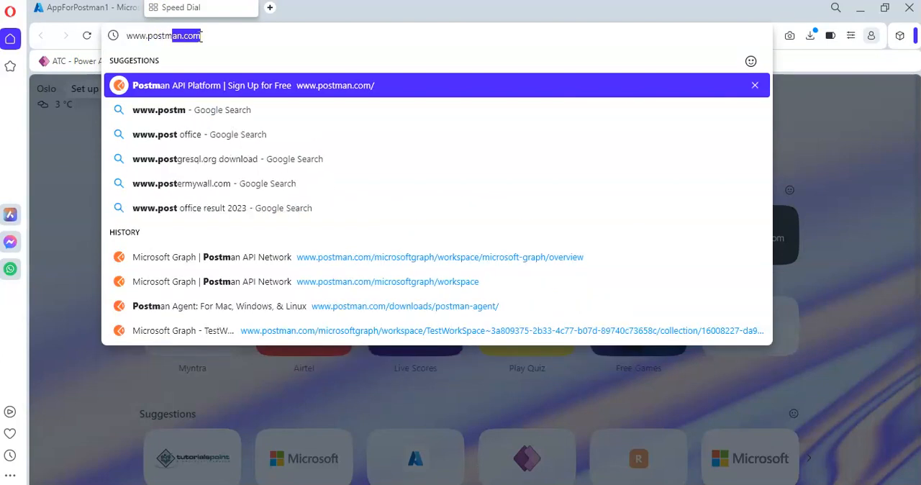
{"action": "type", "text": "com"}
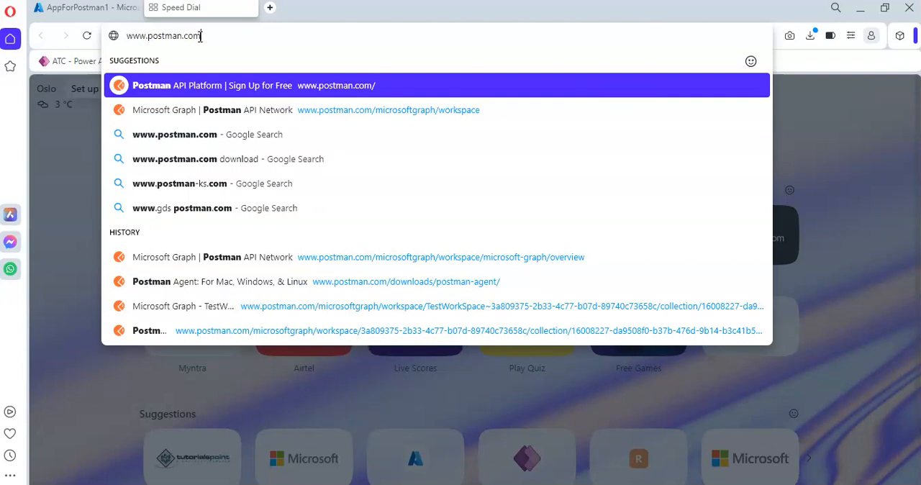
{"action": "key", "text": "Down"}
{"action": "key", "text": "Down"}
{"action": "key", "text": "Down"}
{"action": "key", "text": "Down"}
{"action": "key", "text": "Down"}
{"action": "key", "text": "Down"}
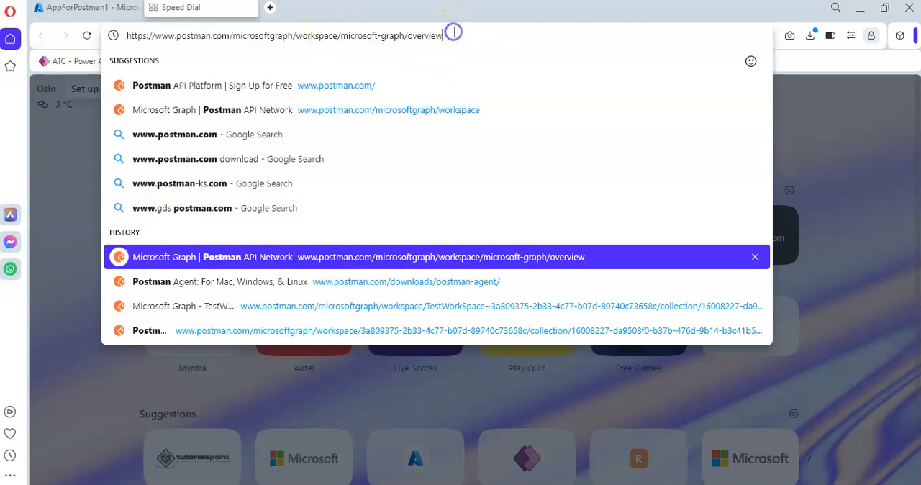
{"action": "key", "text": "Return"}
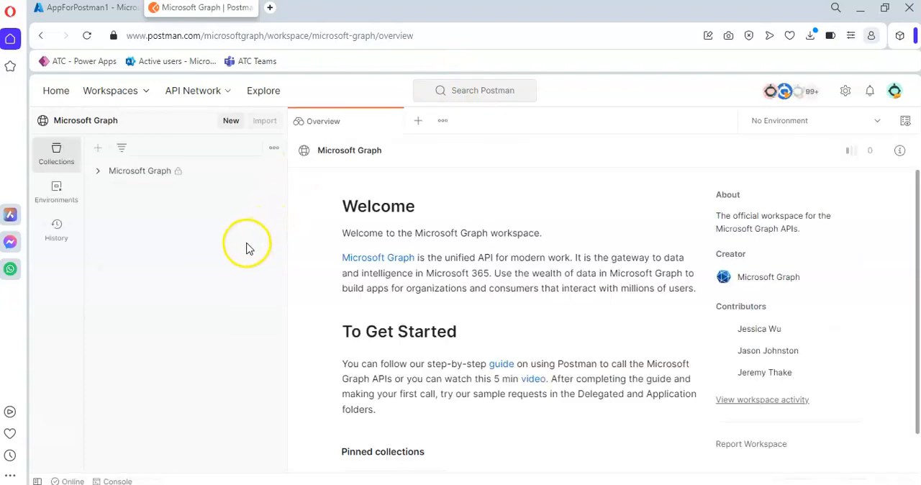
Step: Fork the Microsoft Graph collection into TestWorkSpace, labelling it with the owner's first name followed by "Demo Fork"
{"action": "left_click", "coordinate": [99, 172]}
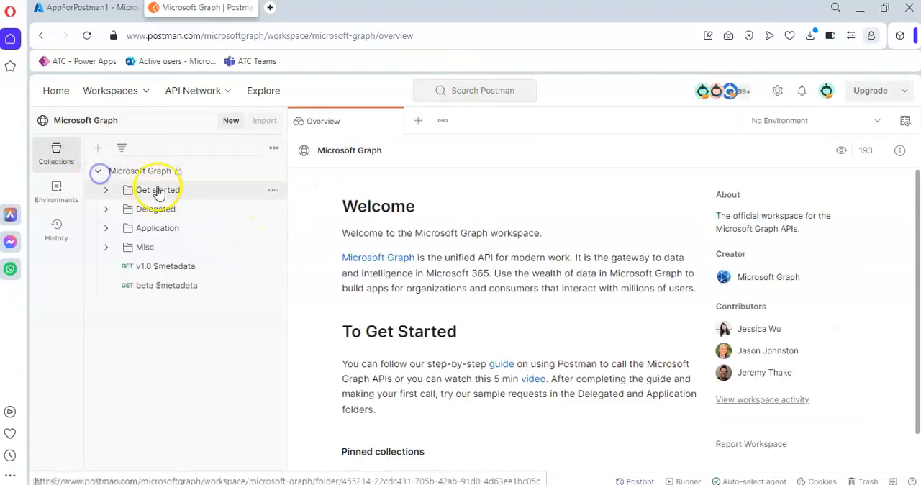
{"action": "left_click", "coordinate": [272, 171]}
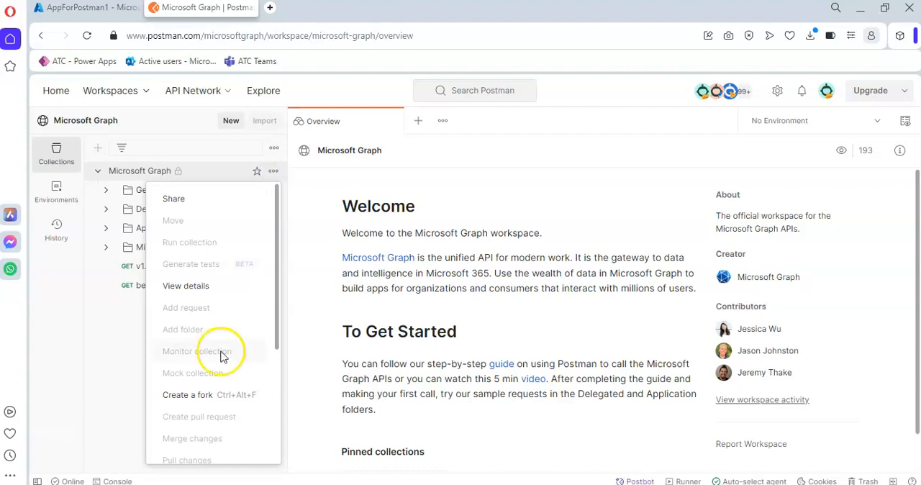
{"action": "left_click", "coordinate": [189, 395]}
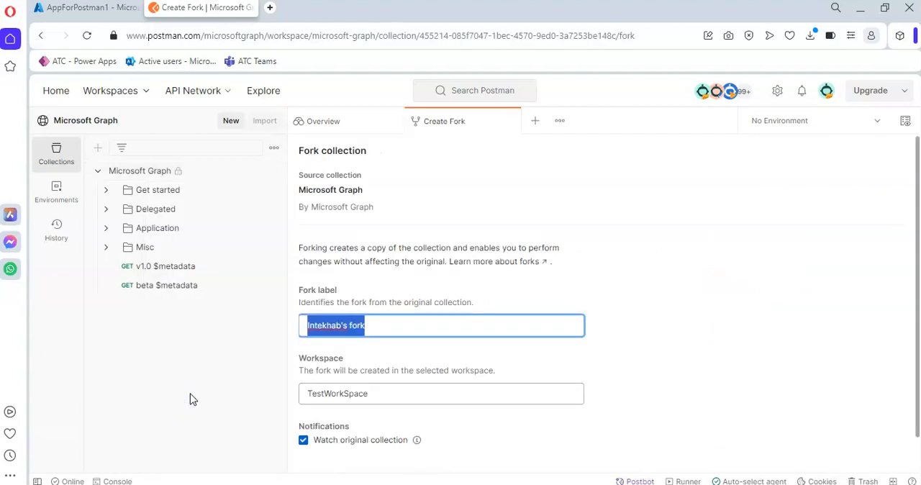
{"action": "left_click", "coordinate": [388, 326]}
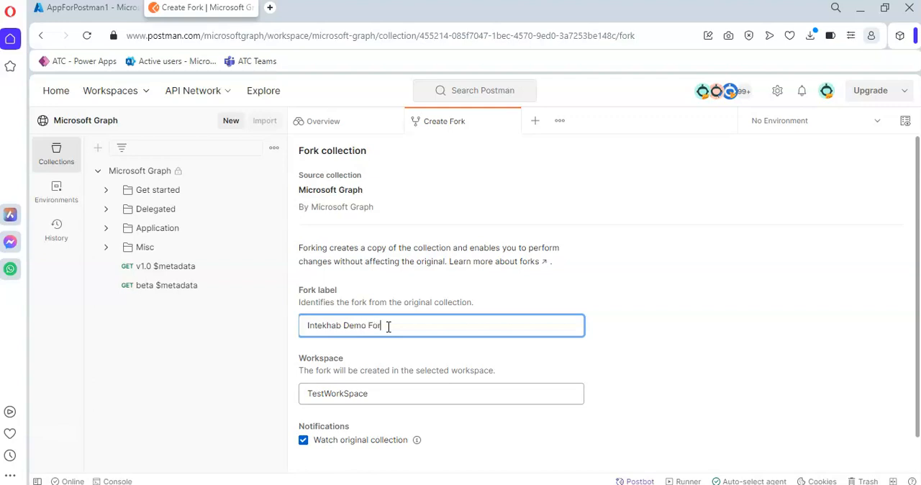
{"action": "scroll", "coordinate": [520, 333], "scroll_direction": "down", "scroll_amount": 1}
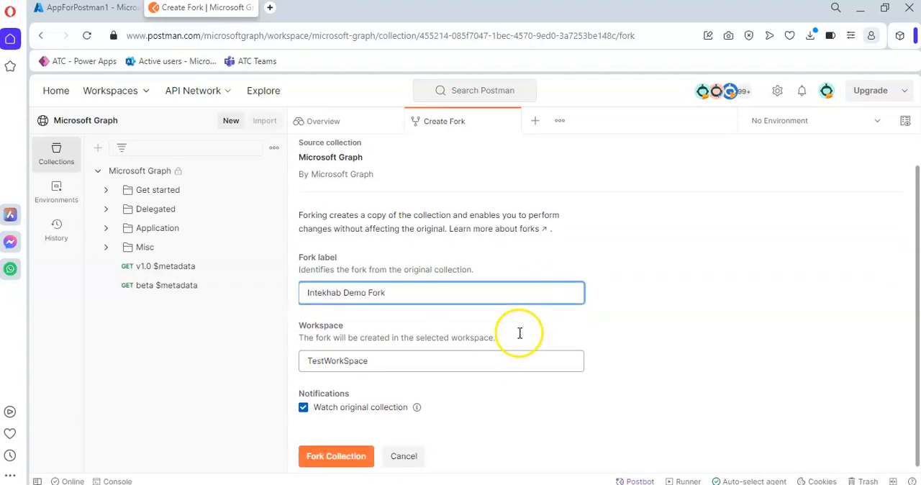
{"action": "left_click", "coordinate": [338, 453]}
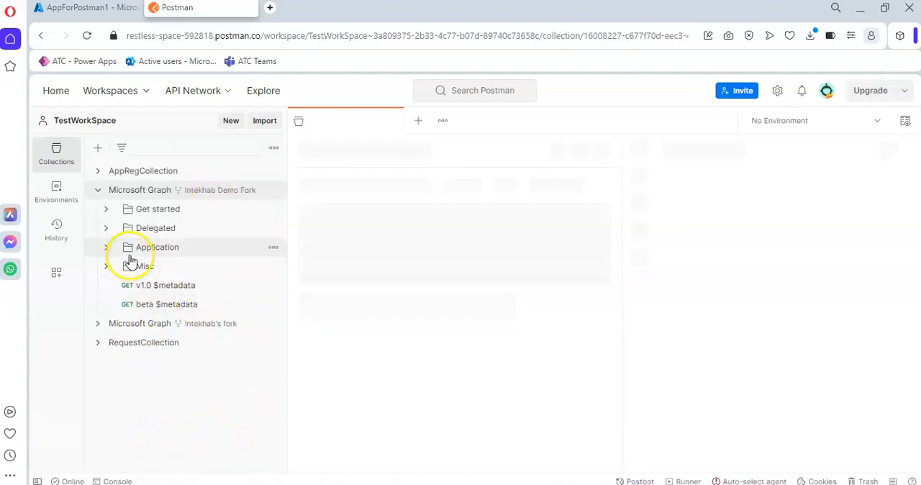
Step: Open the Get users request from the Users folder under Application in the new Microsoft Graph fork
{"action": "left_click", "coordinate": [107, 246]}
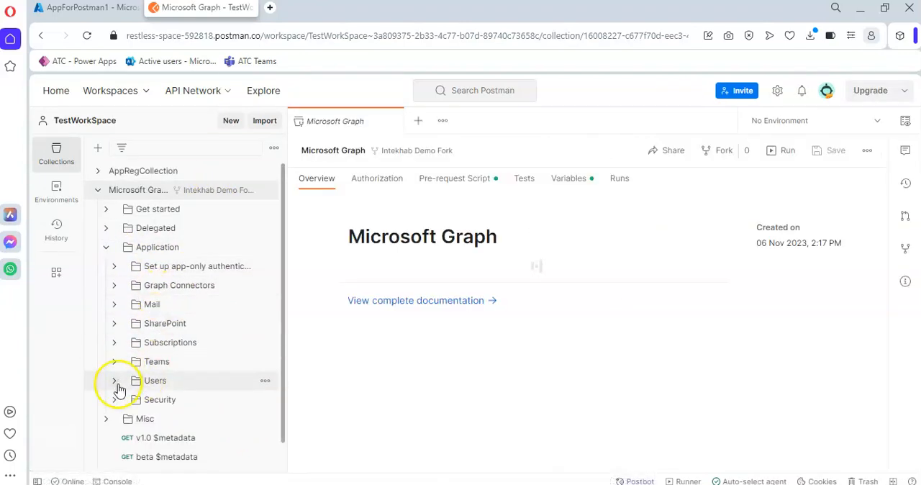
{"action": "left_click", "coordinate": [115, 381]}
{"action": "scroll", "coordinate": [192, 382], "scroll_direction": "down", "scroll_amount": 1}
{"action": "left_click", "coordinate": [178, 333]}
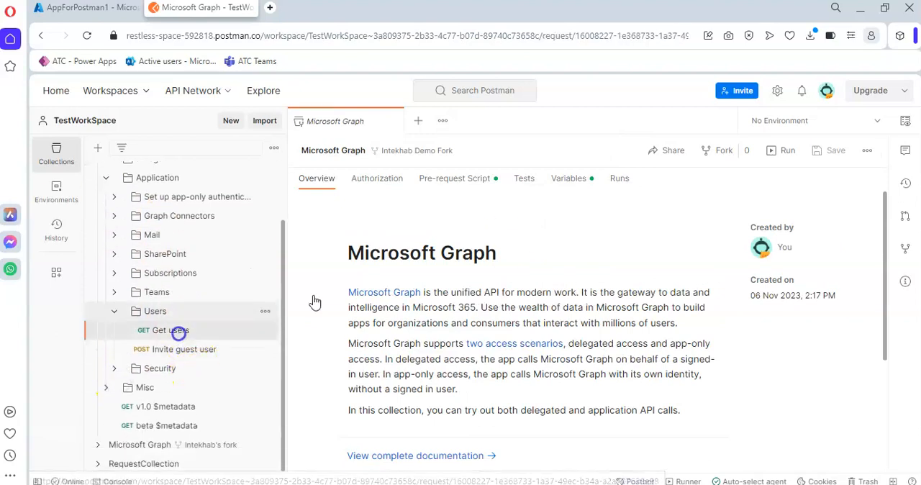
Step: Send the Get users request and look over the environments available in the workspace
{"action": "left_click", "coordinate": [838, 186]}
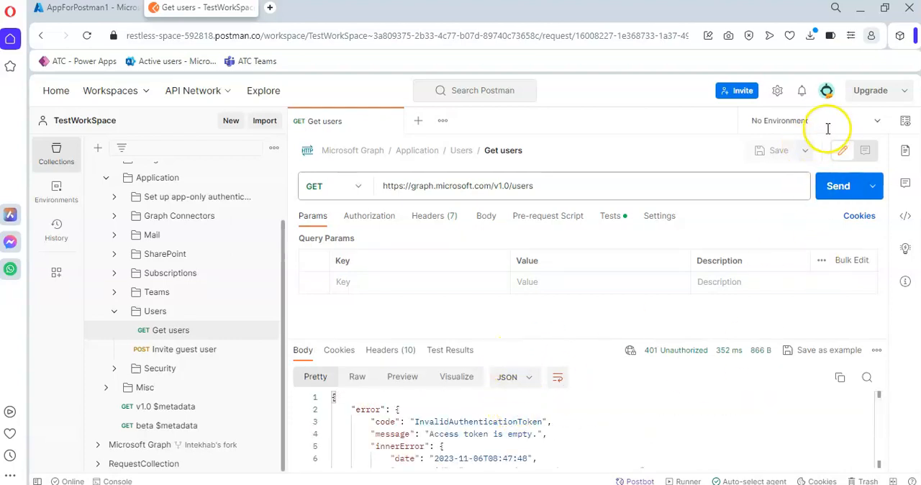
{"action": "left_click", "coordinate": [877, 122]}
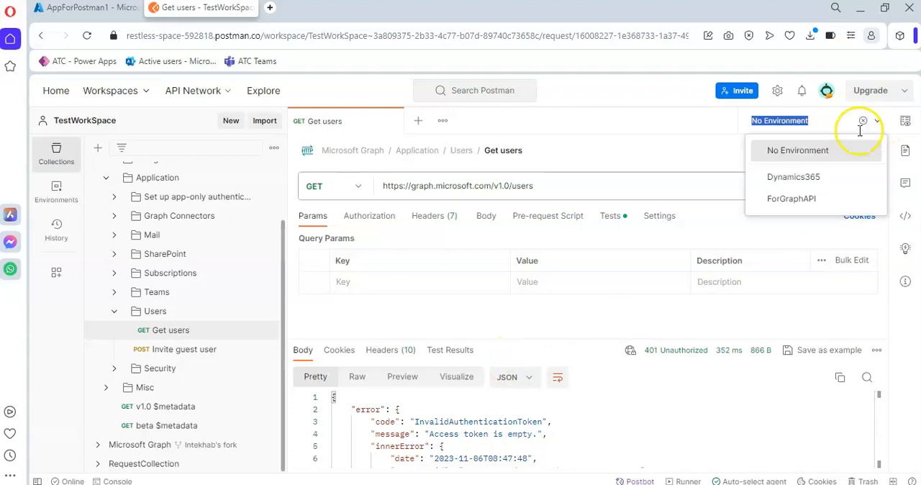
{"action": "left_click", "coordinate": [669, 144]}
Step: Create an environment named EnvGraphAPI and make it the active environment
{"action": "left_click", "coordinate": [58, 189]}
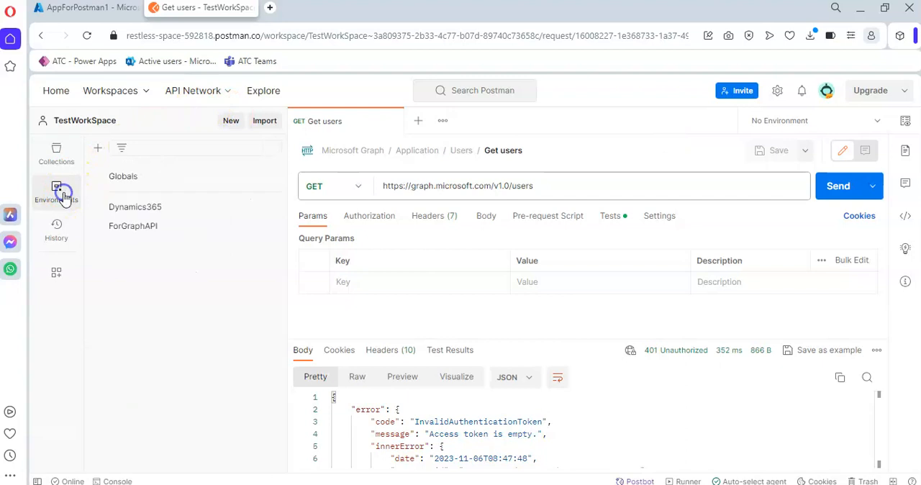
{"action": "left_click", "coordinate": [98, 149]}
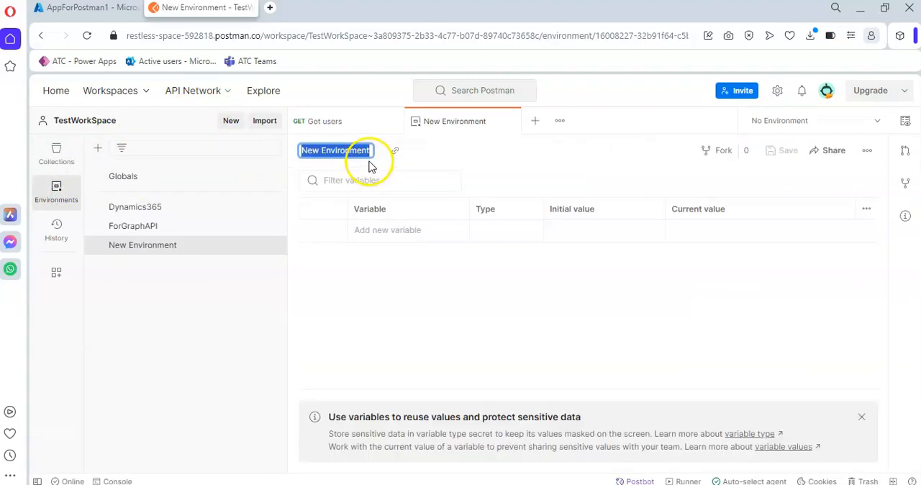
{"action": "type", "text": "EnvGraph"}
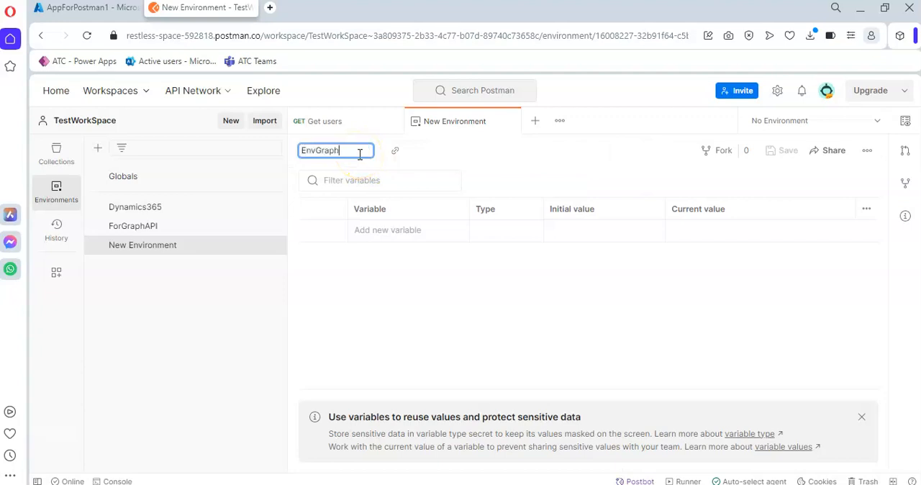
{"action": "key", "text": "Return"}
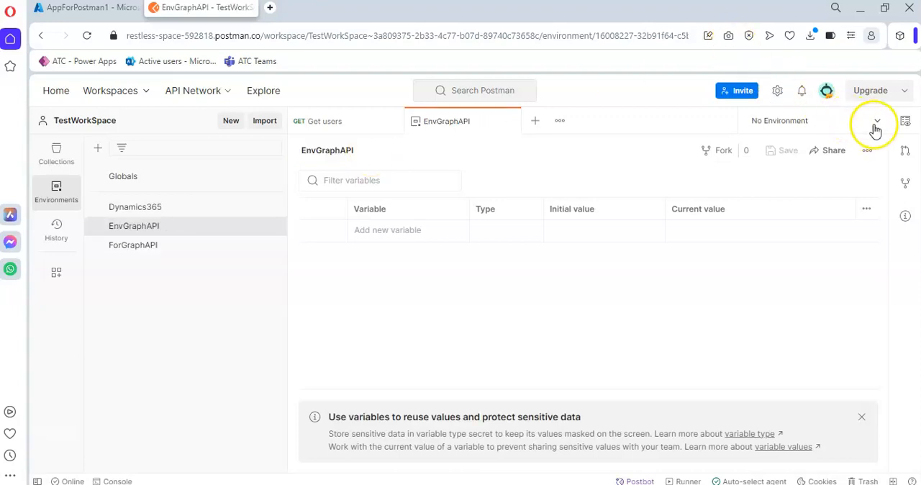
{"action": "left_click", "coordinate": [875, 128]}
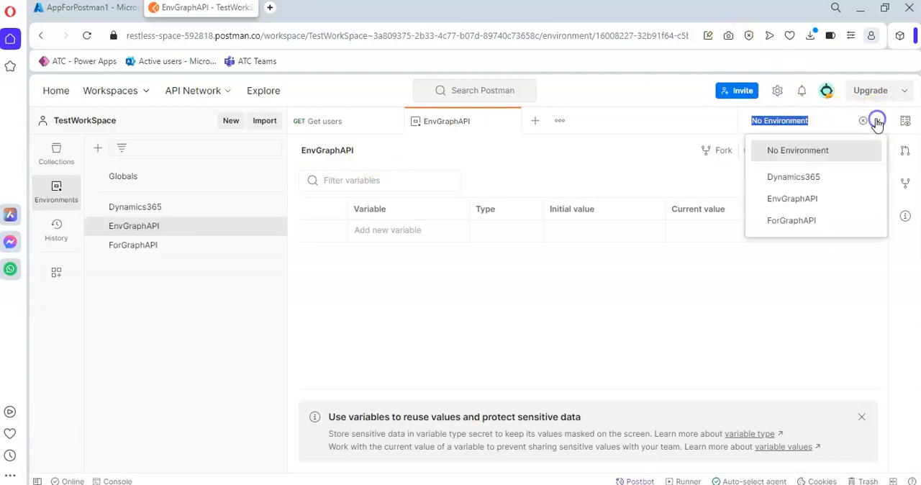
{"action": "left_click", "coordinate": [804, 199]}
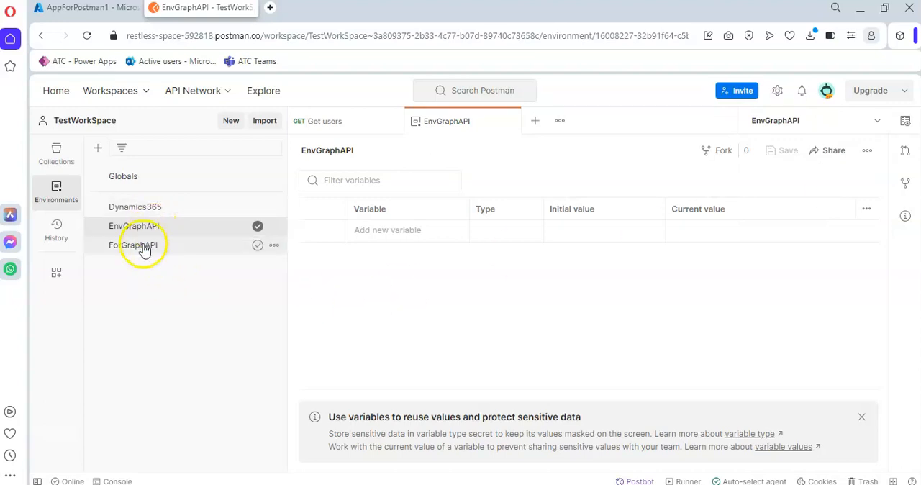
Step: Try to get a new access token from the authorization settings of the Application folder containing the Get users request
{"action": "left_click", "coordinate": [334, 124]}
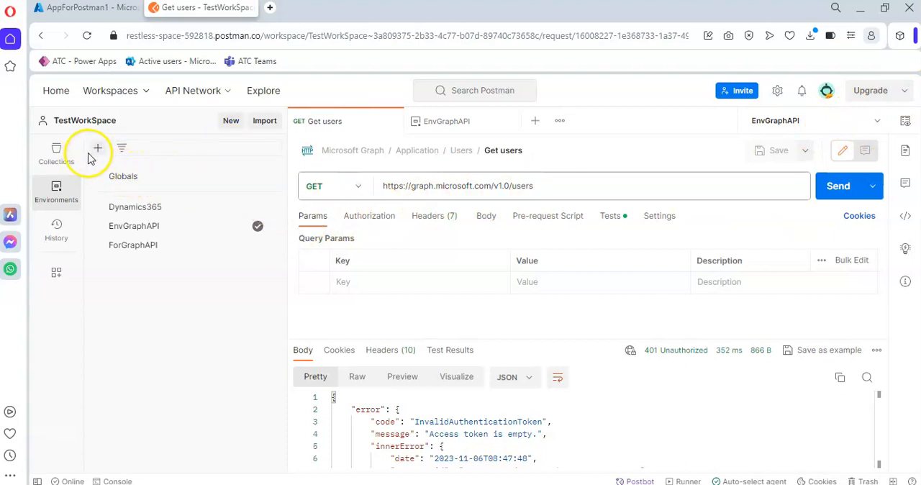
{"action": "left_click", "coordinate": [416, 153]}
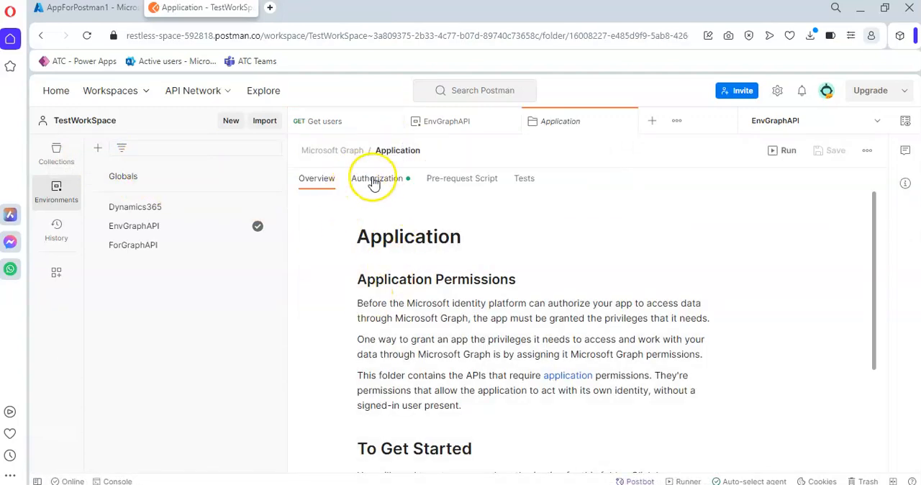
{"action": "left_click", "coordinate": [374, 181]}
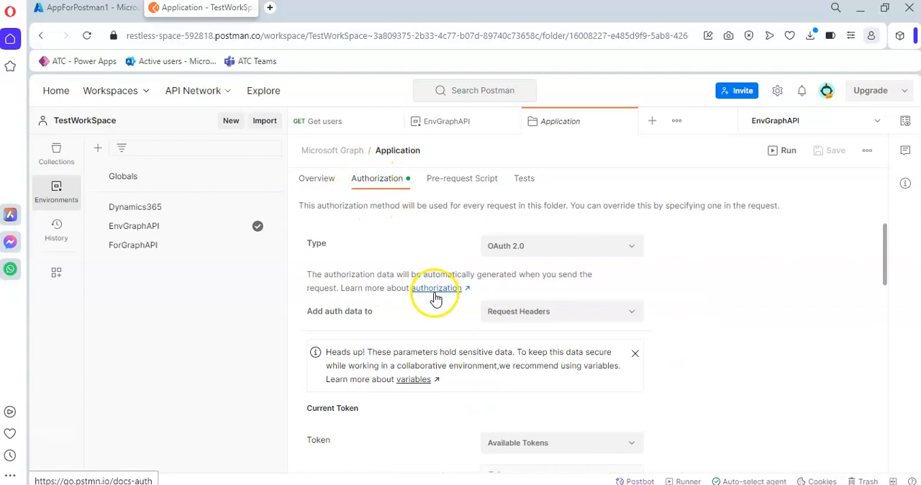
{"action": "scroll", "coordinate": [445, 302], "scroll_direction": "down", "scroll_amount": 4}
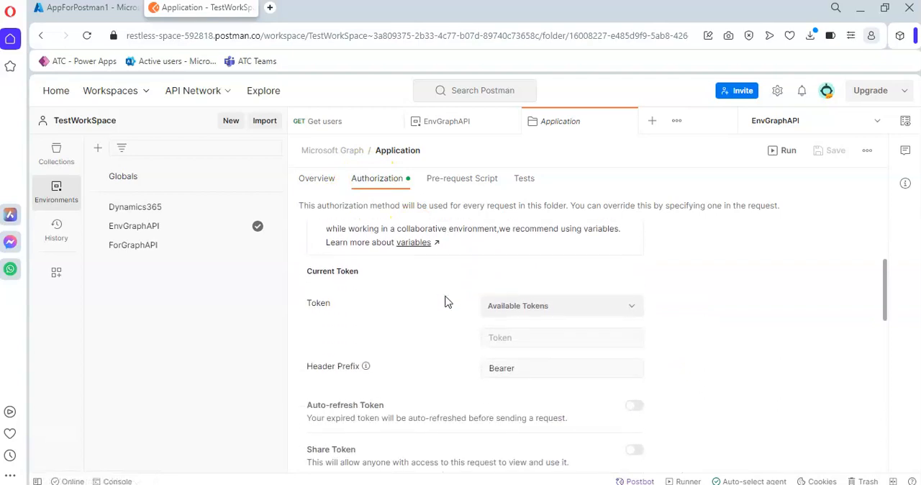
{"action": "scroll", "coordinate": [445, 302], "scroll_direction": "down", "scroll_amount": 2}
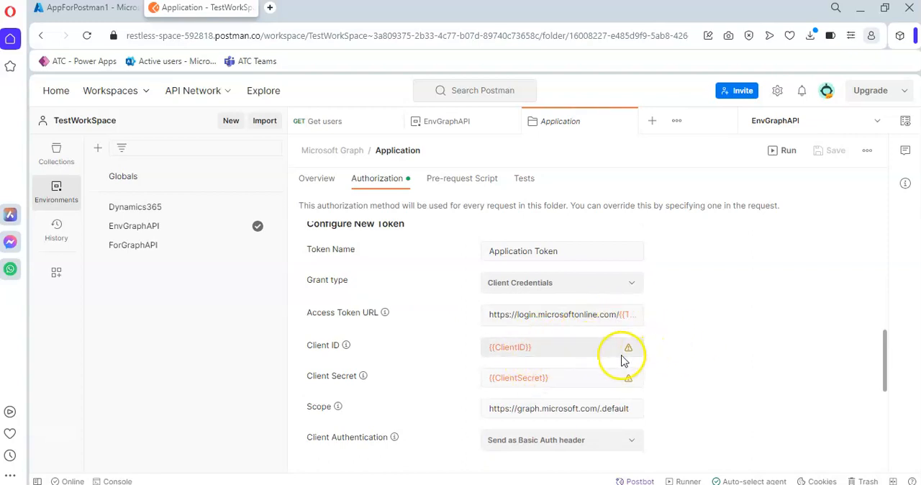
{"action": "scroll", "coordinate": [521, 389], "scroll_direction": "down", "scroll_amount": 2}
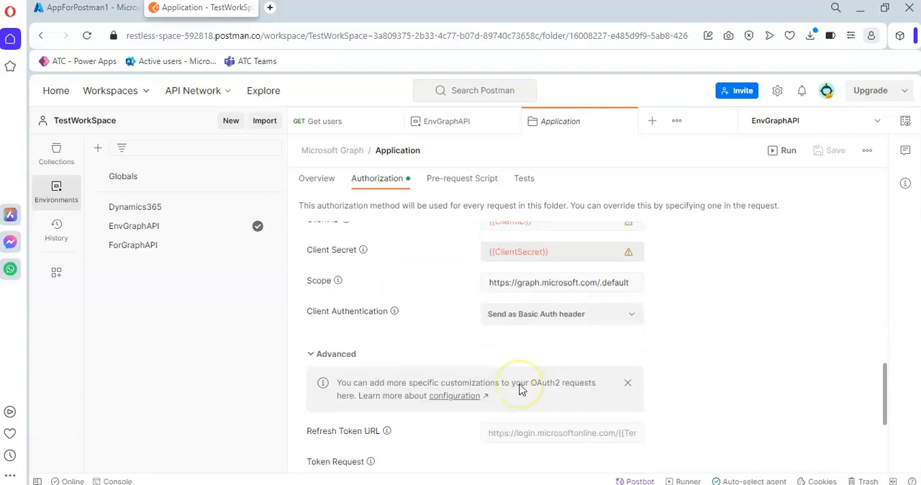
{"action": "scroll", "coordinate": [522, 388], "scroll_direction": "down", "scroll_amount": 3}
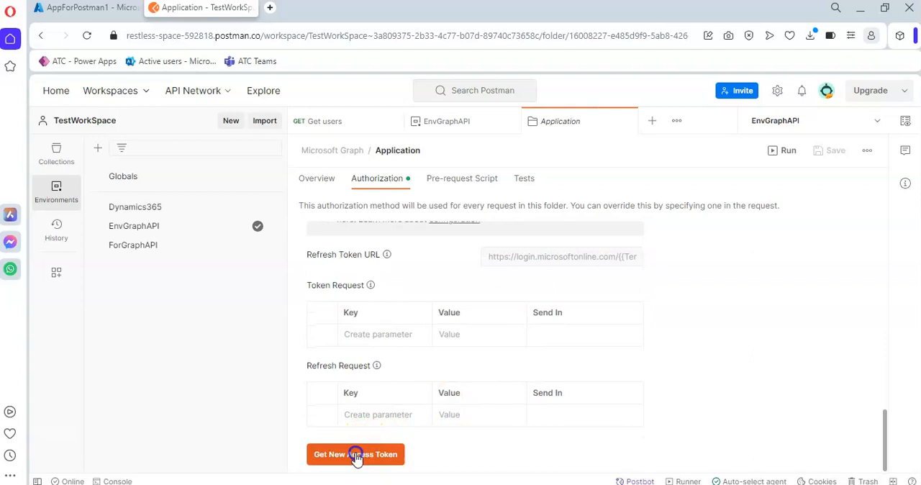
{"action": "left_click", "coordinate": [355, 456]}
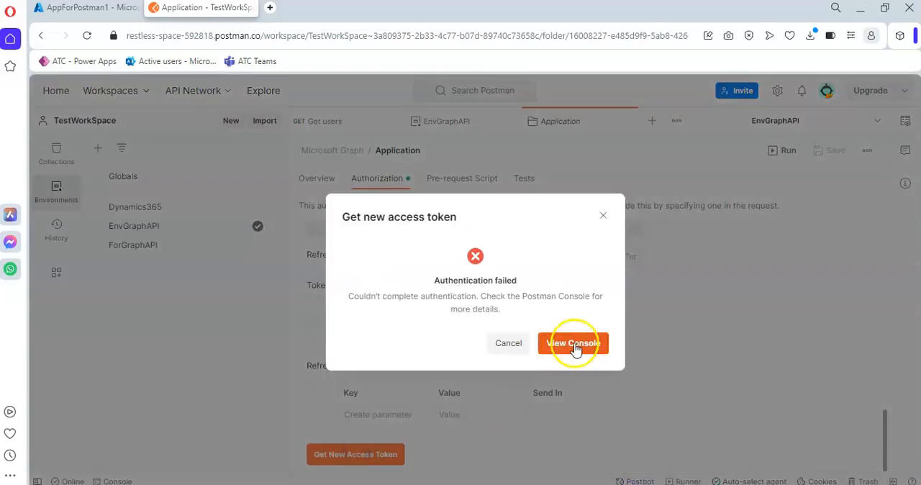
Step: View the console details of the token request, then clear the logs and shrink the console
{"action": "left_click", "coordinate": [573, 345]}
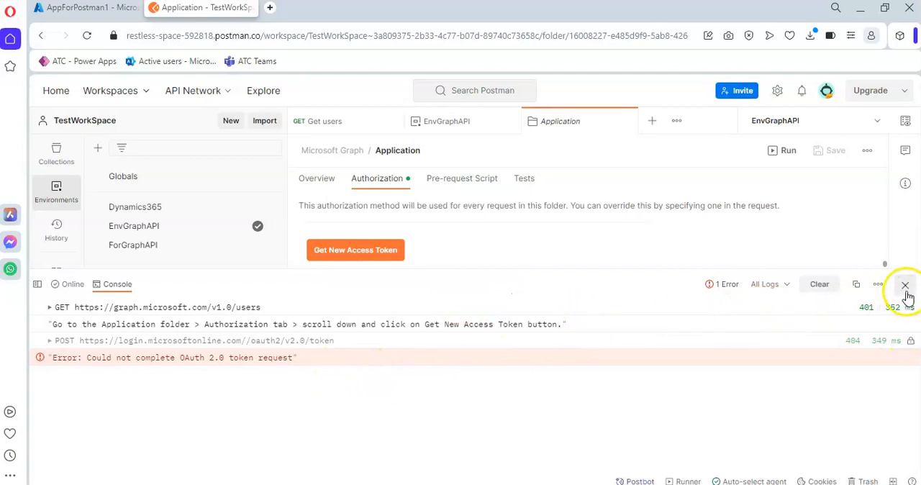
{"action": "left_click", "coordinate": [819, 285]}
{"action": "left_click_drag", "start_coordinate": [602, 268], "coordinate": [602, 393]}
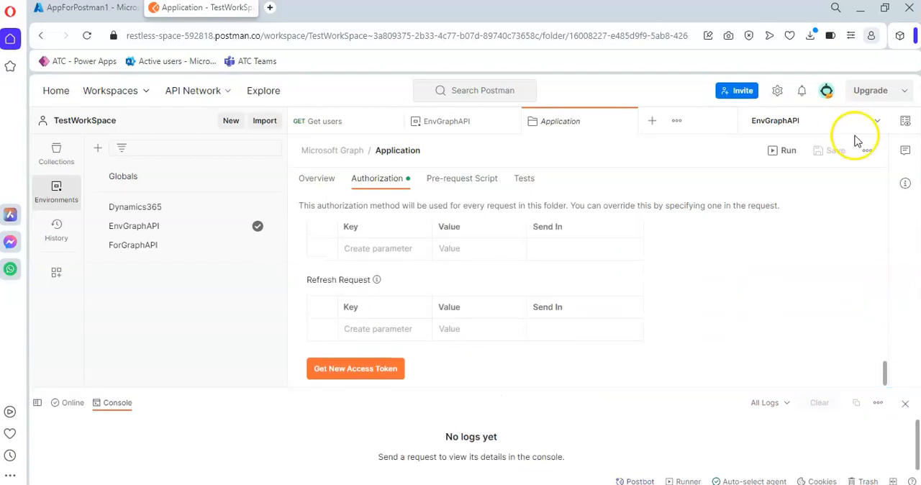
Step: Add a variable named ClientID to the EnvGraphAPI environment, copying its name from the credentials note
{"action": "left_click", "coordinate": [906, 125]}
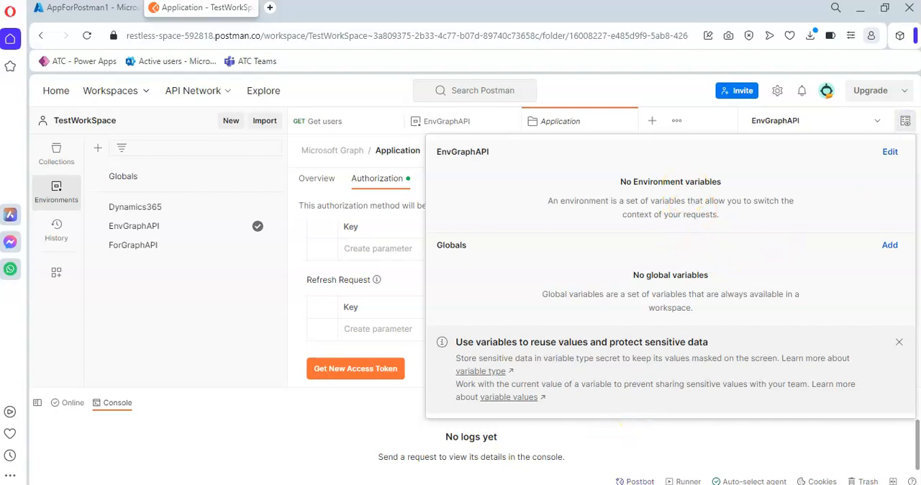
{"action": "key", "text": "alt+Tab"}
{"action": "left_click_drag", "start_coordinate": [558, 269], "coordinate": [497, 267]}
{"action": "key", "text": "ctrl+c"}
{"action": "left_click", "coordinate": [668, 180]}
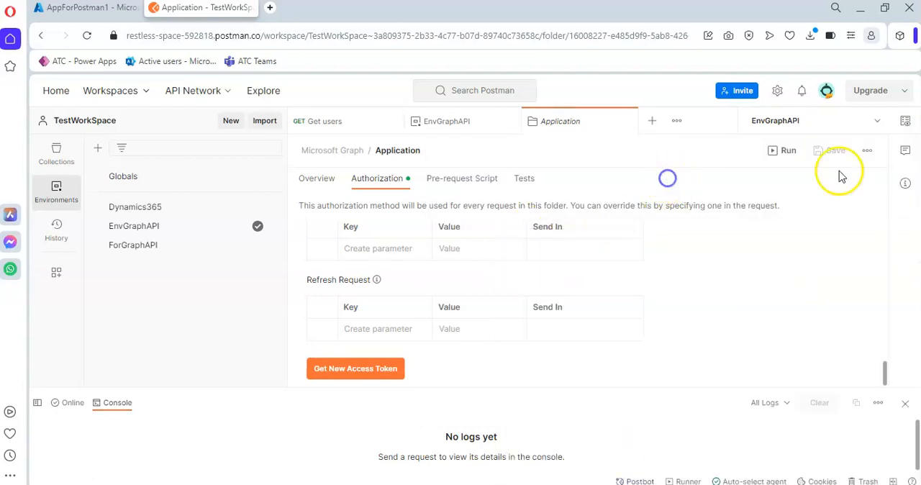
{"action": "left_click", "coordinate": [905, 123]}
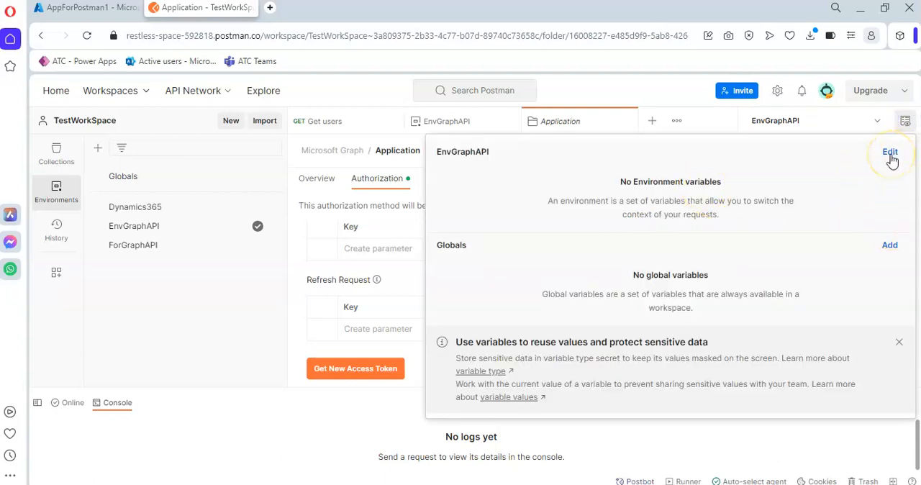
{"action": "left_click", "coordinate": [890, 156]}
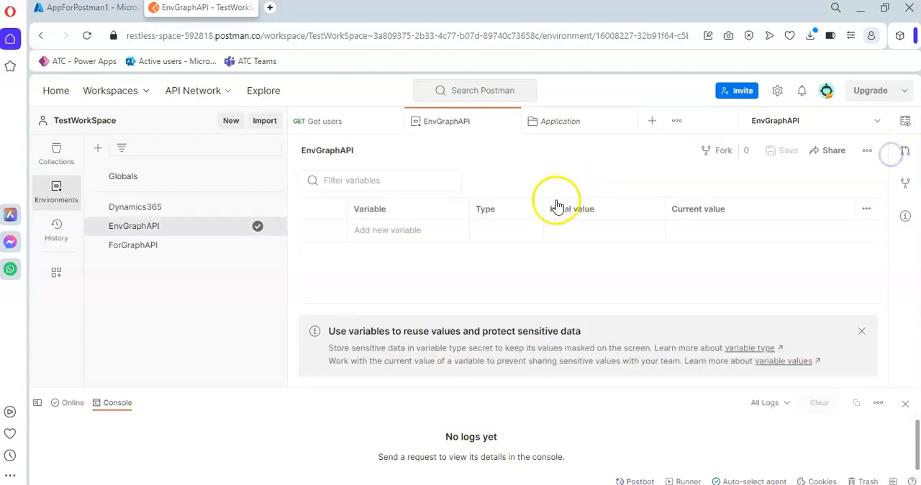
{"action": "key", "text": "ctrl+v"}
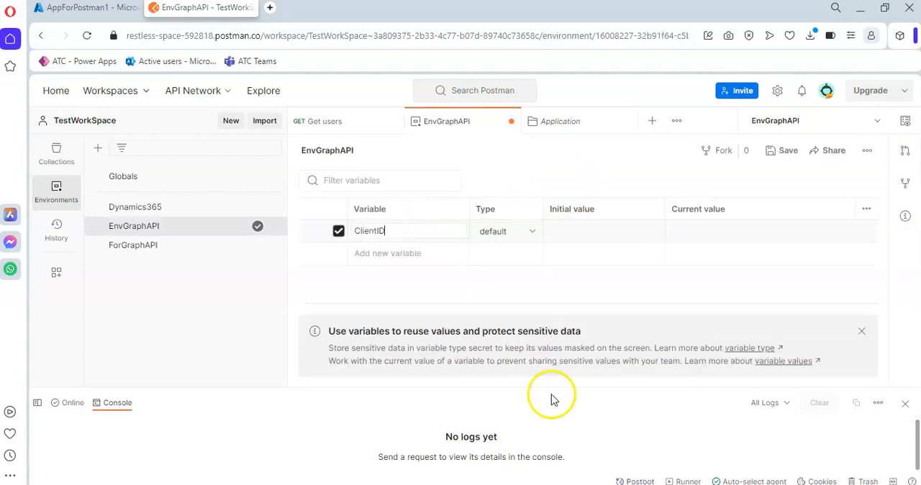
Step: Fill in the ClientID variable's initial value with the client ID copied from the Notepad note
{"action": "key", "text": "alt+Tab"}
{"action": "left_click_drag", "start_coordinate": [792, 269], "coordinate": [609, 272]}
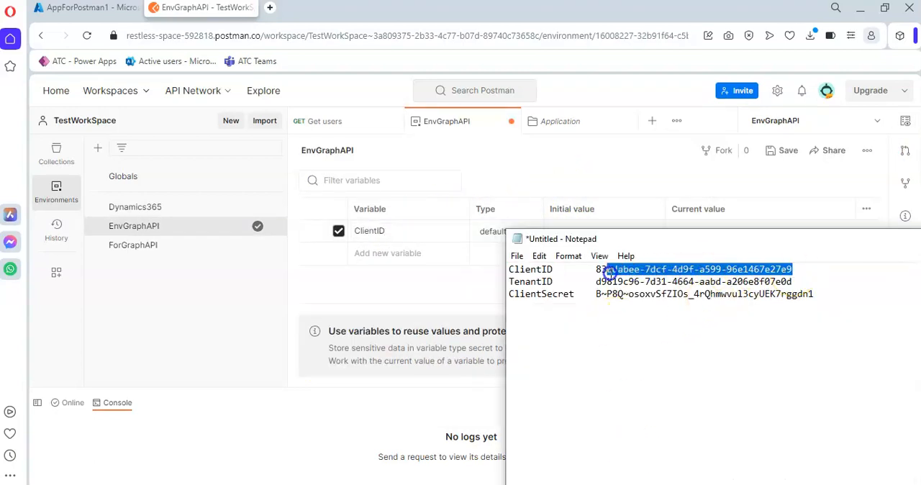
{"action": "left_click", "coordinate": [423, 248]}
{"action": "left_click", "coordinate": [573, 227]}
{"action": "type", "text": "830dabee-7dcf-4d9f-a599-96e1467e27e9"}
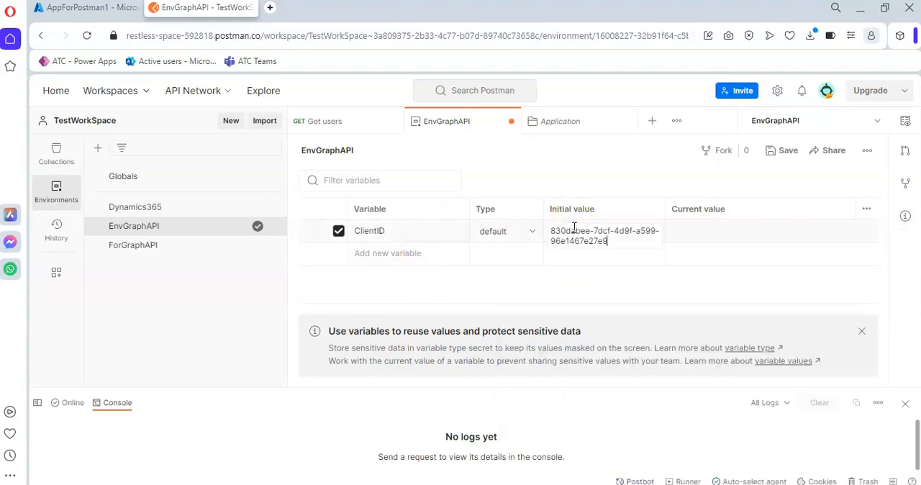
Step: Add a TenantID variable to EnvGraphAPI and set its initial value to the tenant ID from the note
{"action": "key", "text": "alt+Tab"}
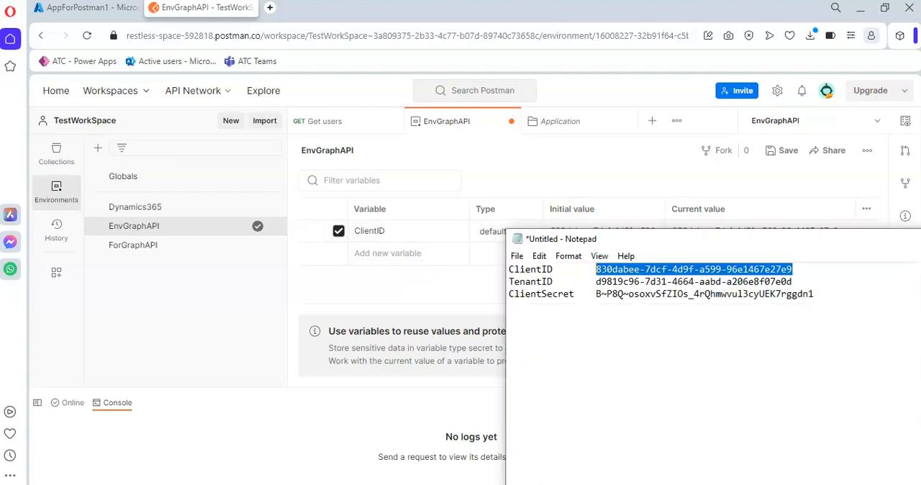
{"action": "left_click_drag", "start_coordinate": [556, 281], "coordinate": [526, 282]}
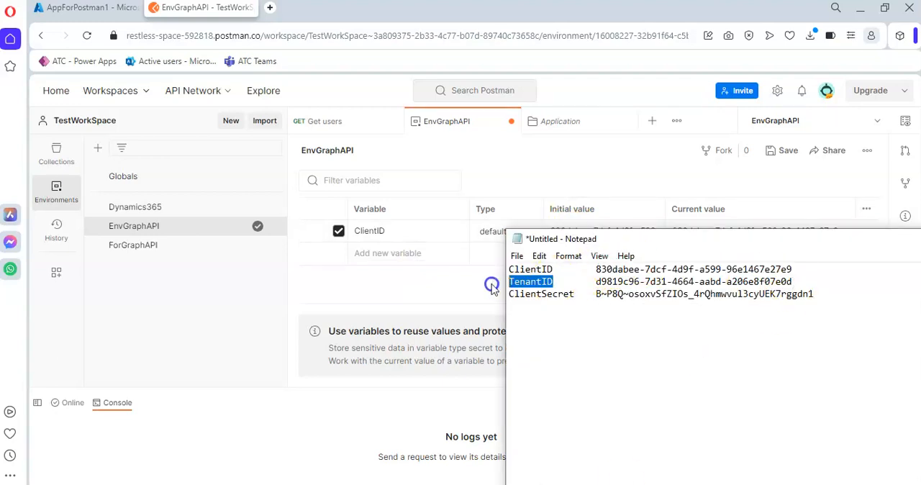
{"action": "left_click", "coordinate": [413, 250]}
{"action": "type", "text": "TenantID"}
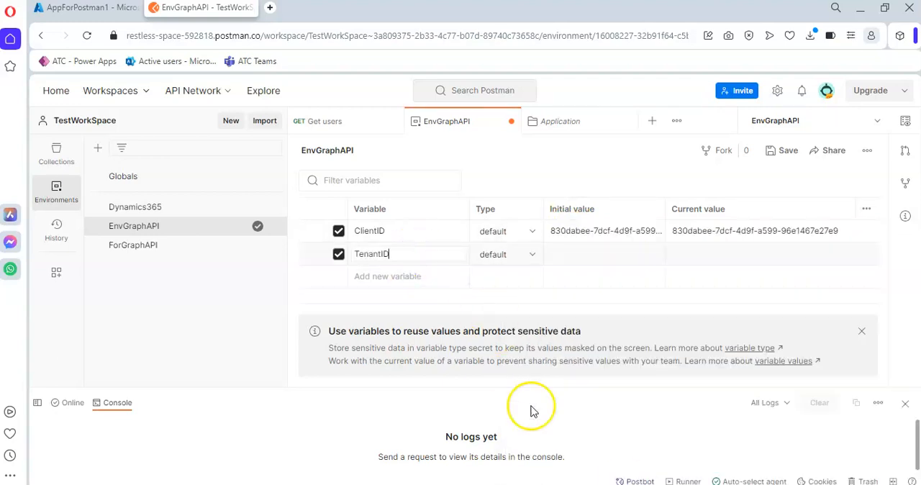
{"action": "key", "text": "alt+Tab"}
{"action": "left_click_drag", "start_coordinate": [791, 281], "coordinate": [596, 284]}
{"action": "key", "text": "ctrl+c"}
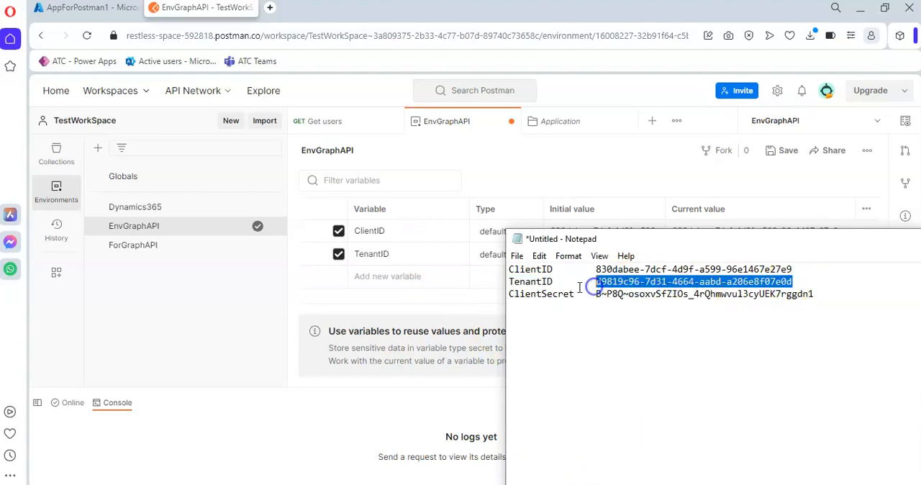
{"action": "left_click", "coordinate": [431, 298]}
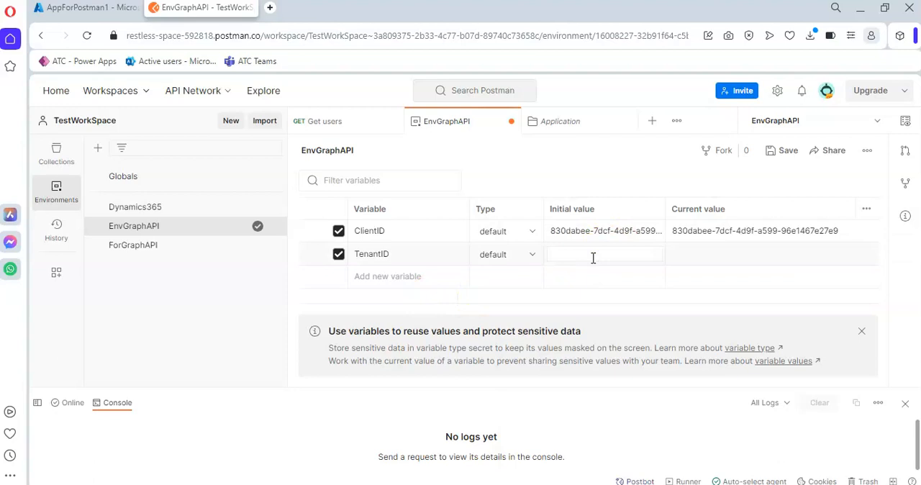
{"action": "left_click", "coordinate": [593, 257]}
{"action": "key", "text": "ctrl+v"}
Step: Add a variable named ClientSecret to the EnvGraphAPI environment, copying its name from the Notepad note
{"action": "key", "text": "alt+Tab"}
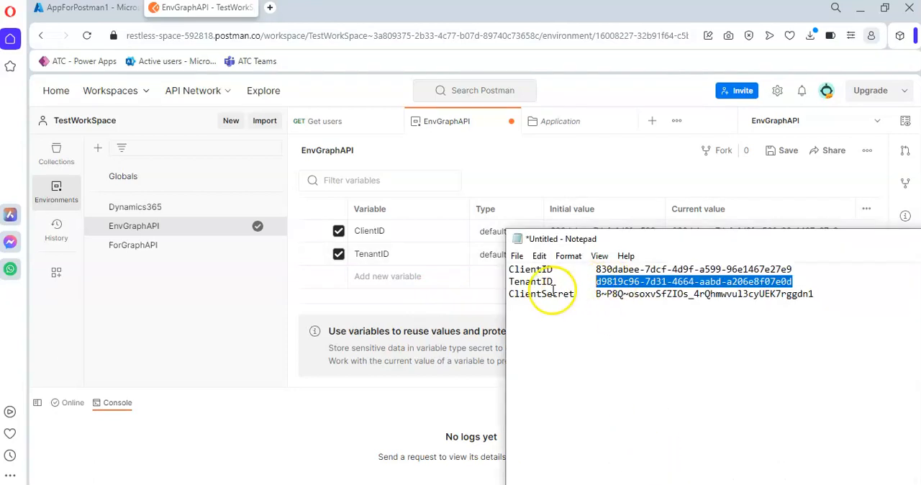
{"action": "left_click_drag", "start_coordinate": [574, 294], "coordinate": [515, 293]}
{"action": "key", "text": "ctrl+c"}
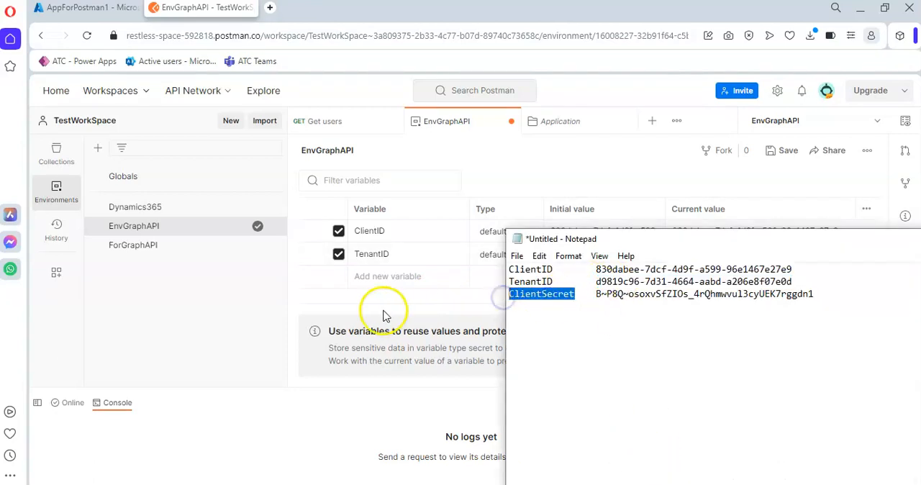
{"action": "left_click", "coordinate": [389, 276]}
{"action": "key", "text": "ctrl+v"}
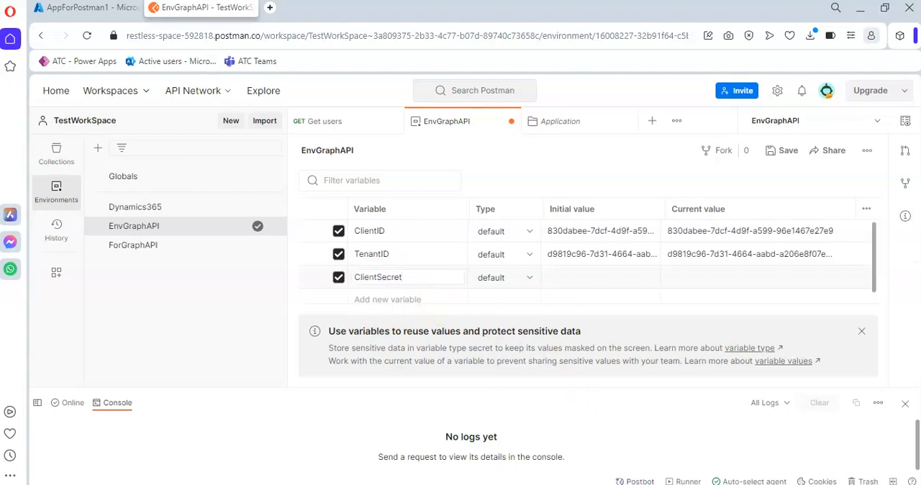
Step: Fill in the ClientSecret variable's initial value with the client secret from the note and save the EnvGraphAPI environment
{"action": "key", "text": "alt+Tab"}
{"action": "left_click_drag", "start_coordinate": [597, 293], "coordinate": [840, 298]}
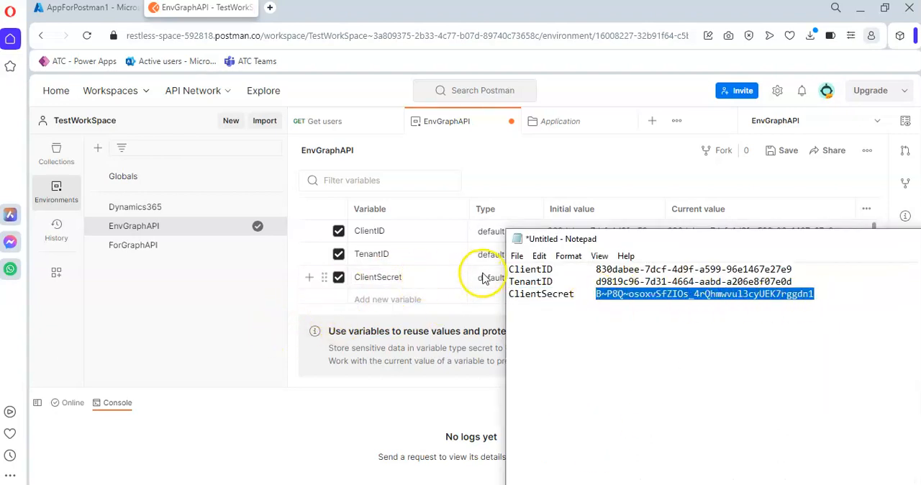
{"action": "left_click", "coordinate": [432, 300]}
{"action": "left_click", "coordinate": [590, 275]}
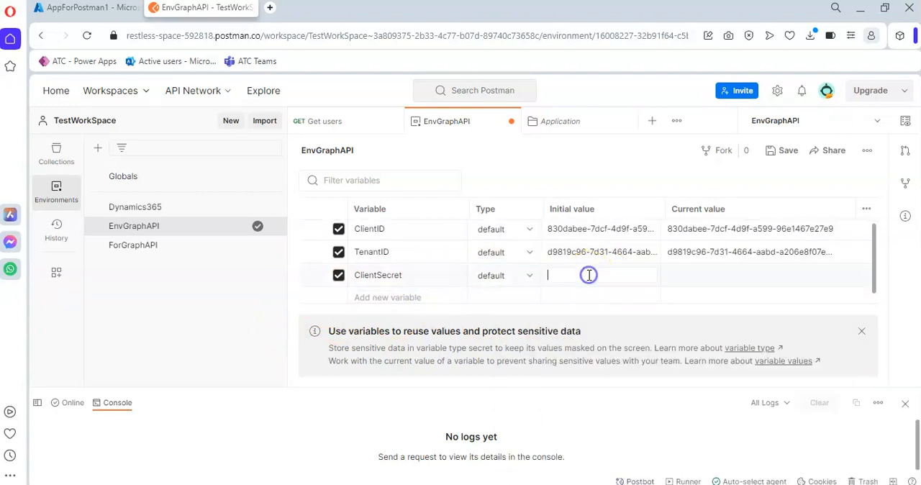
{"action": "key", "text": "ctrl+v"}
{"action": "left_click", "coordinate": [591, 301]}
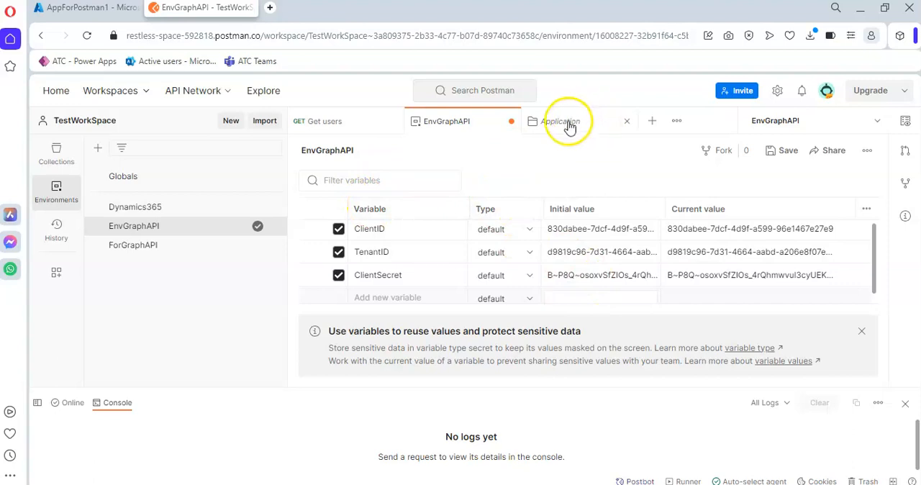
{"action": "left_click", "coordinate": [784, 150]}
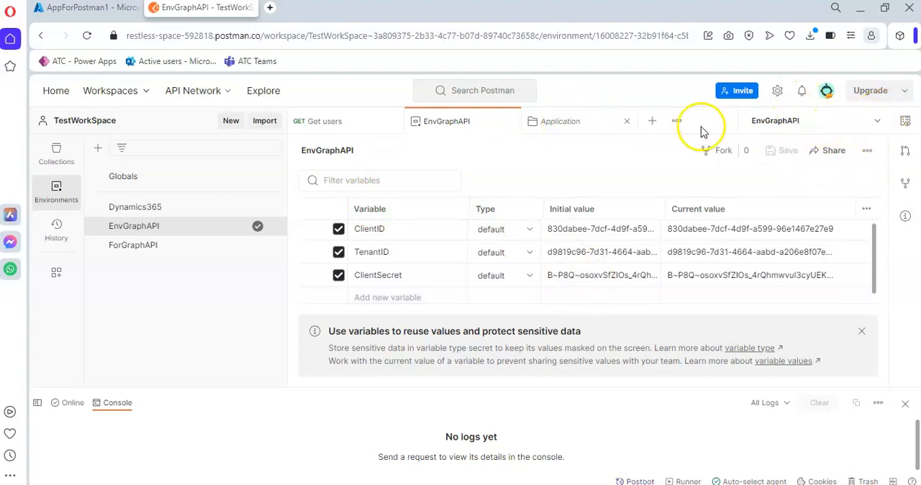
Step: Request a new access token from the authorization settings of the Microsoft Graph collection's Application folder
{"action": "left_click", "coordinate": [568, 122]}
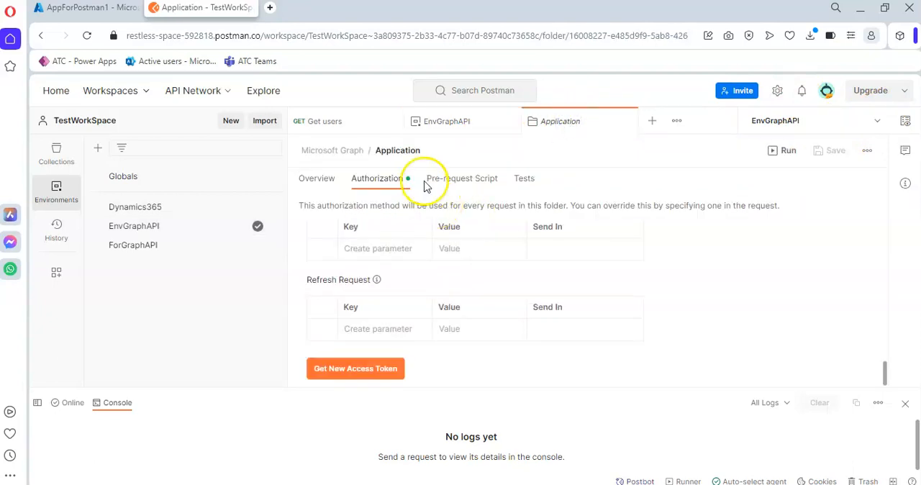
{"action": "left_click", "coordinate": [361, 371]}
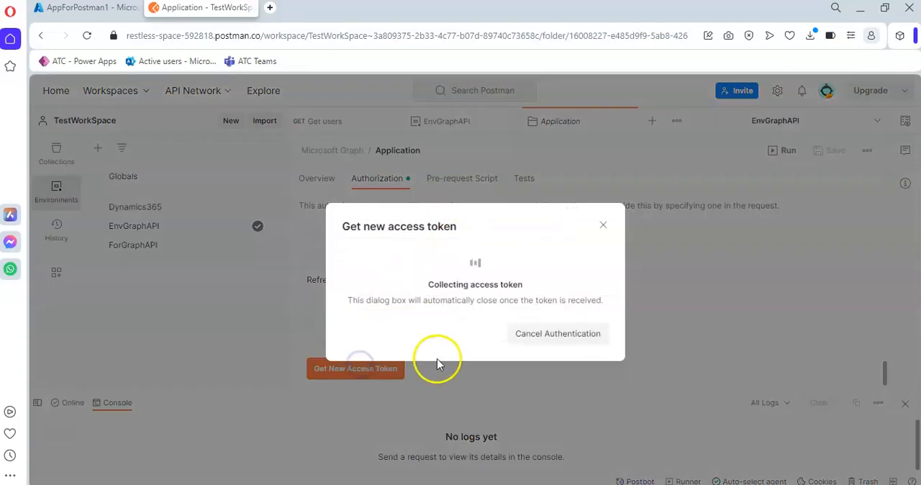
{"action": "left_click", "coordinate": [589, 334]}
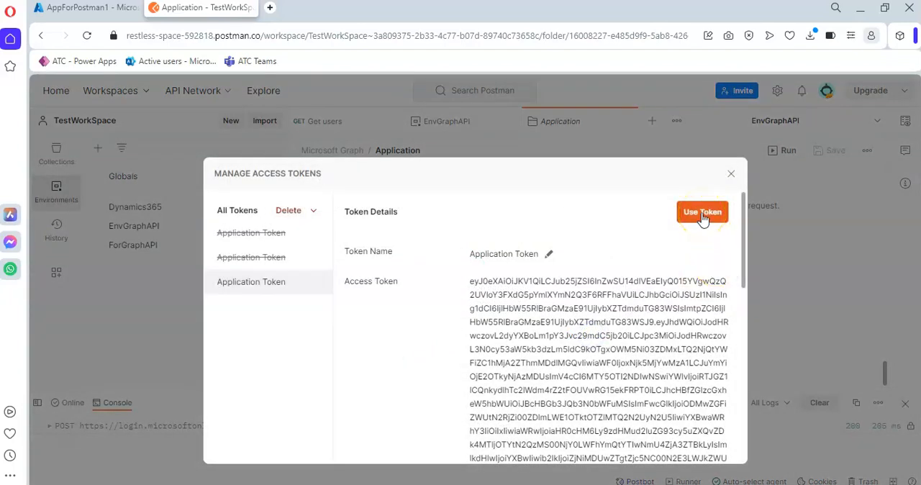
Step: Copy the newly generated access token and apply it to the Application folder's OAuth 2.0 authorization
{"action": "left_click_drag", "start_coordinate": [468, 283], "coordinate": [659, 442]}
{"action": "left_click_drag", "start_coordinate": [637, 323], "coordinate": [640, 256]}
{"action": "scroll", "coordinate": [618, 273], "scroll_direction": "up", "scroll_amount": 10}
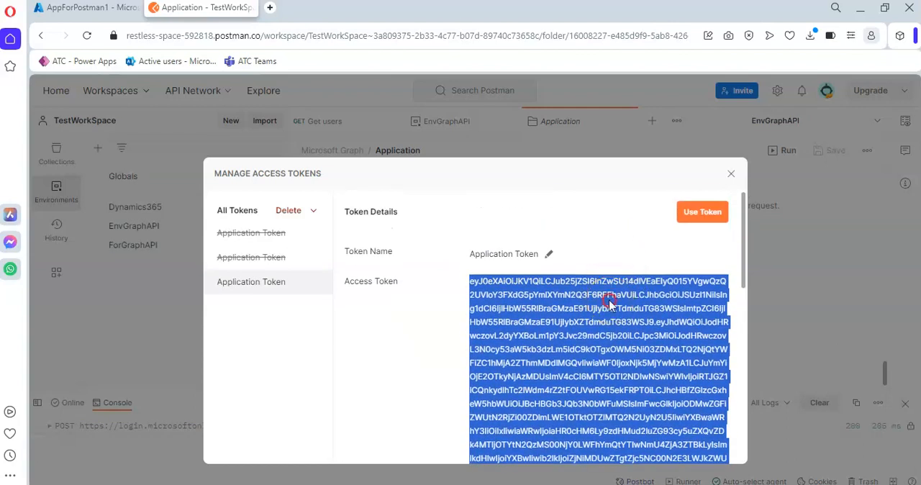
{"action": "right_click", "coordinate": [608, 303]}
{"action": "left_click", "coordinate": [649, 344]}
{"action": "left_click", "coordinate": [702, 213]}
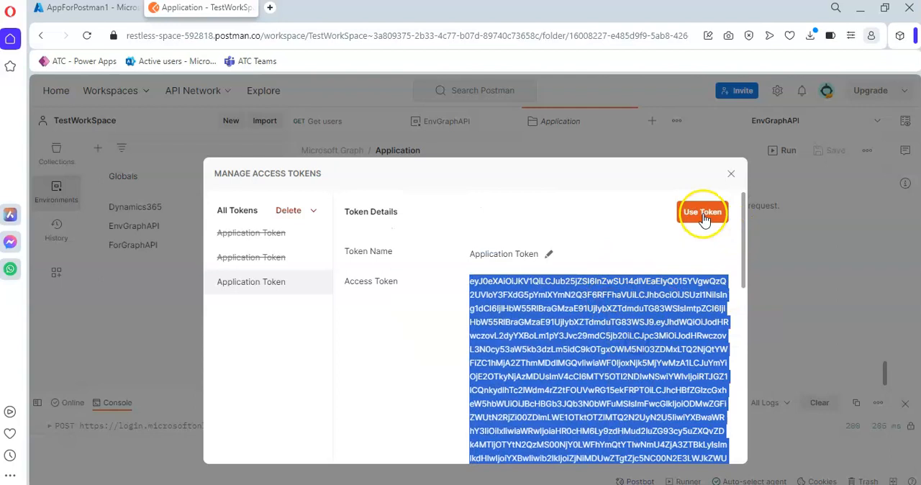
{"action": "scroll", "coordinate": [586, 255], "scroll_direction": "up", "scroll_amount": 10}
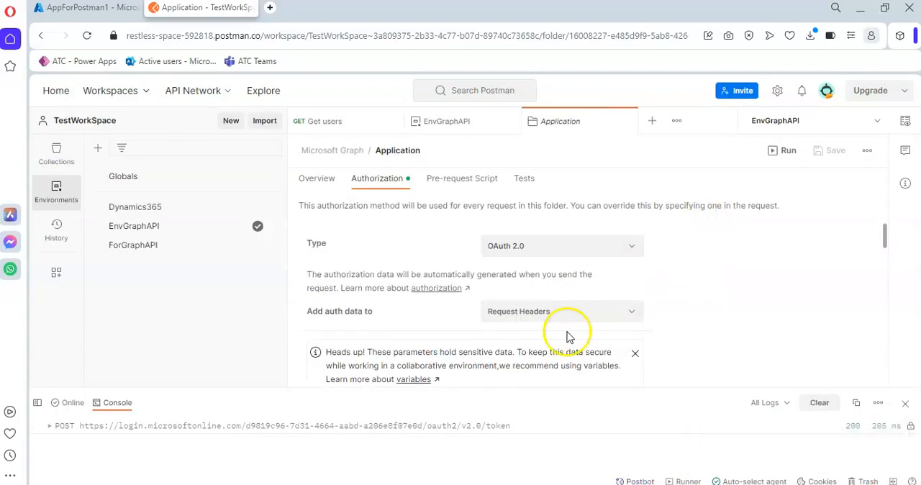
{"action": "scroll", "coordinate": [568, 337], "scroll_direction": "down", "scroll_amount": 5}
{"action": "triple_click", "coordinate": [571, 307]}
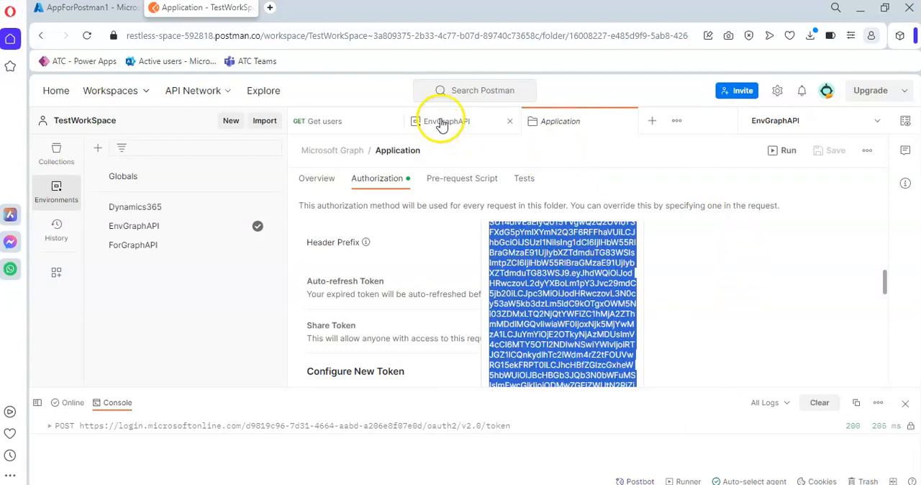
{"action": "left_click", "coordinate": [331, 121]}
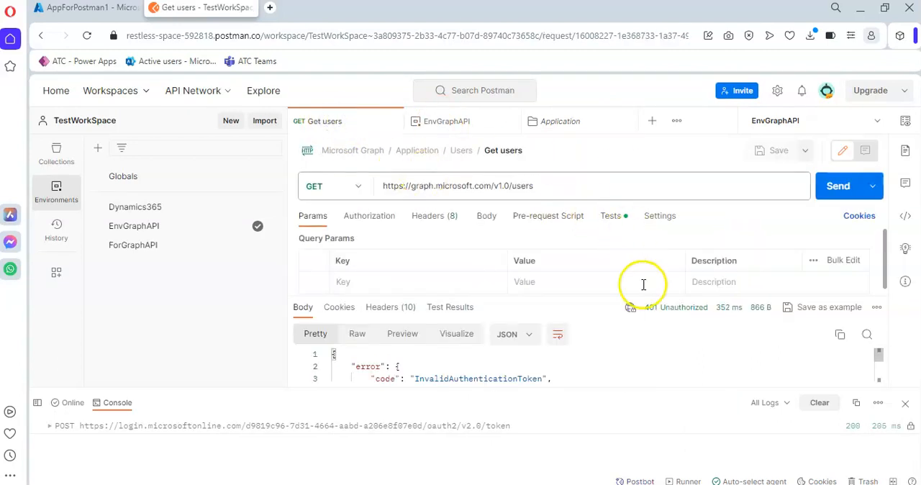
{"action": "left_click", "coordinate": [836, 188]}
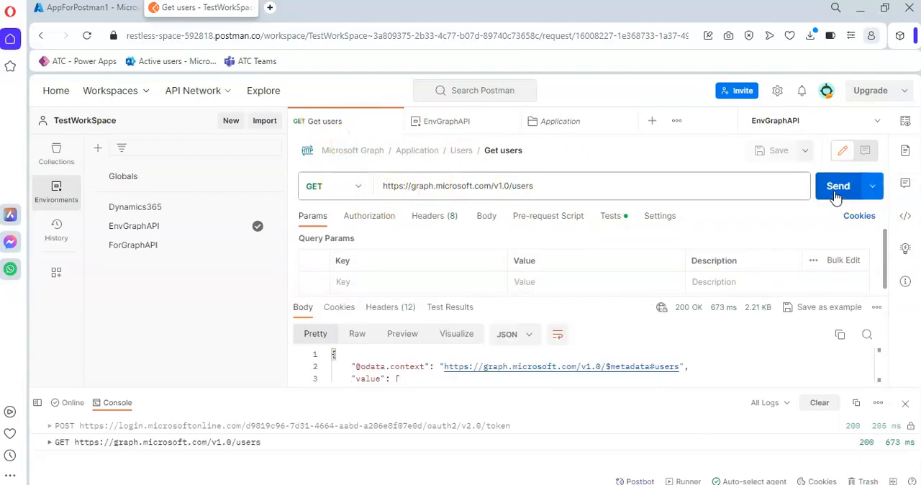
{"action": "scroll", "coordinate": [608, 379], "scroll_direction": "down", "scroll_amount": 1}
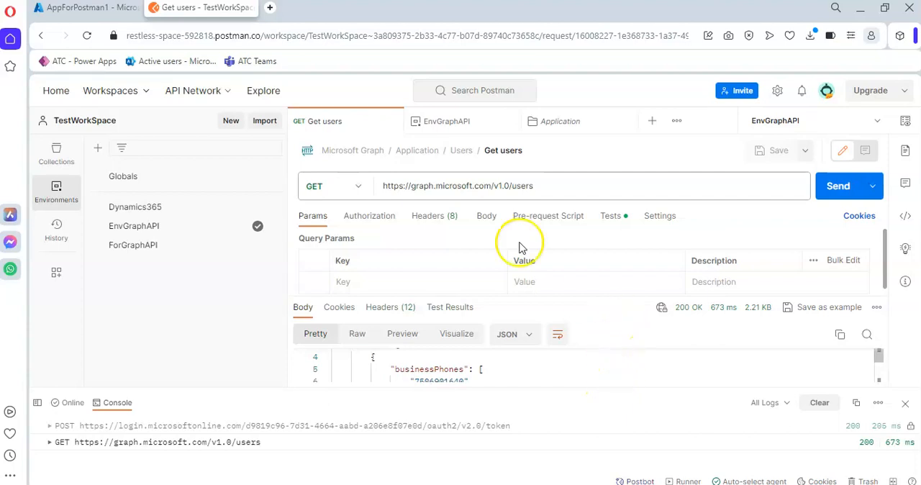
Step: Set the Get users request's authorization type to Bearer Token, paste the access token as its token, and send the request
{"action": "left_click", "coordinate": [379, 223]}
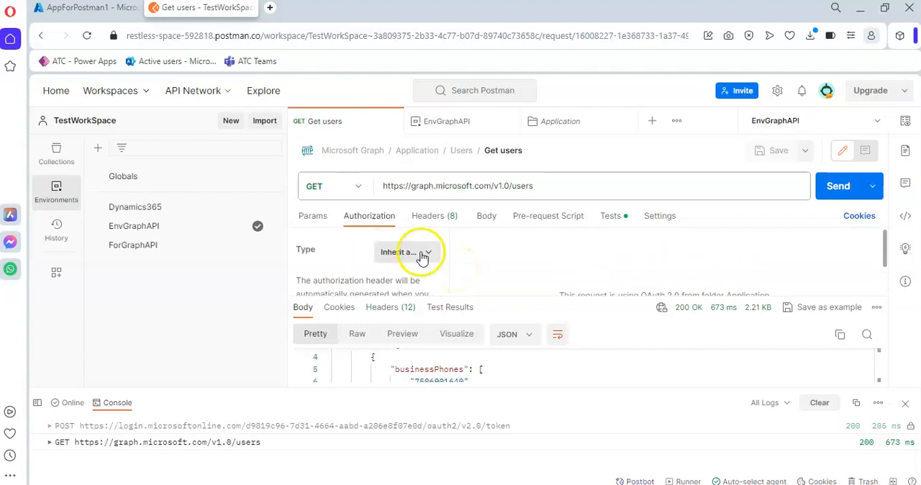
{"action": "left_click", "coordinate": [426, 253]}
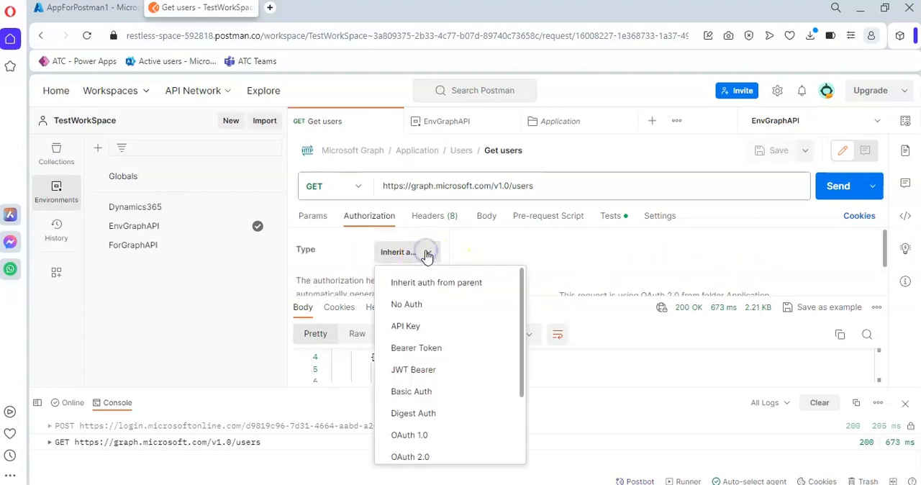
{"action": "left_click", "coordinate": [429, 347]}
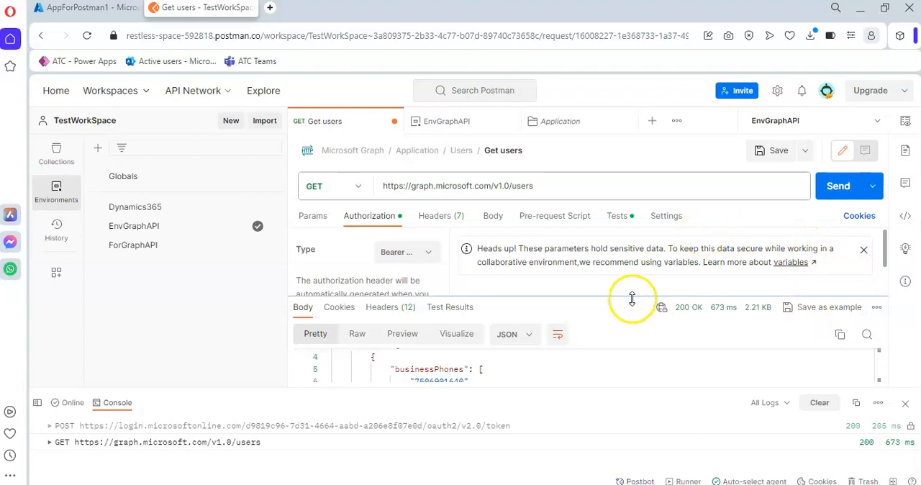
{"action": "left_click_drag", "start_coordinate": [557, 296], "coordinate": [561, 395]}
{"action": "left_click", "coordinate": [678, 305]}
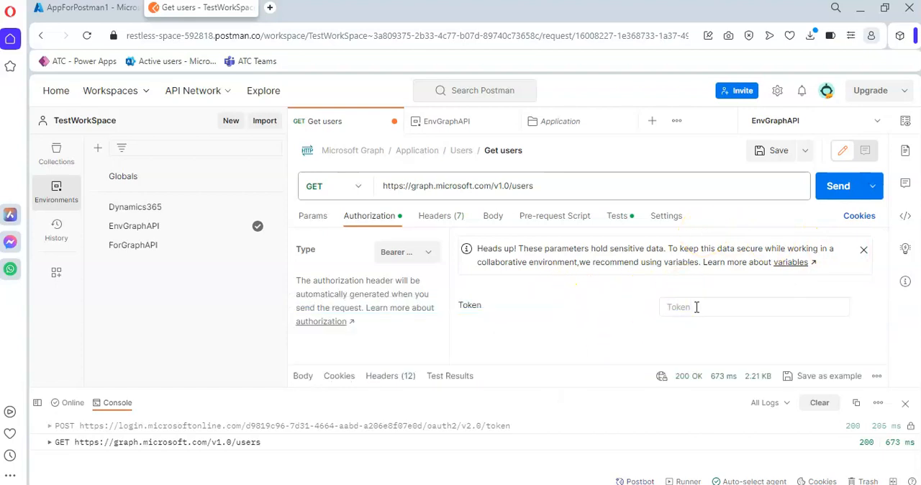
{"action": "key", "text": "ctrl+v"}
{"action": "left_click", "coordinate": [839, 188]}
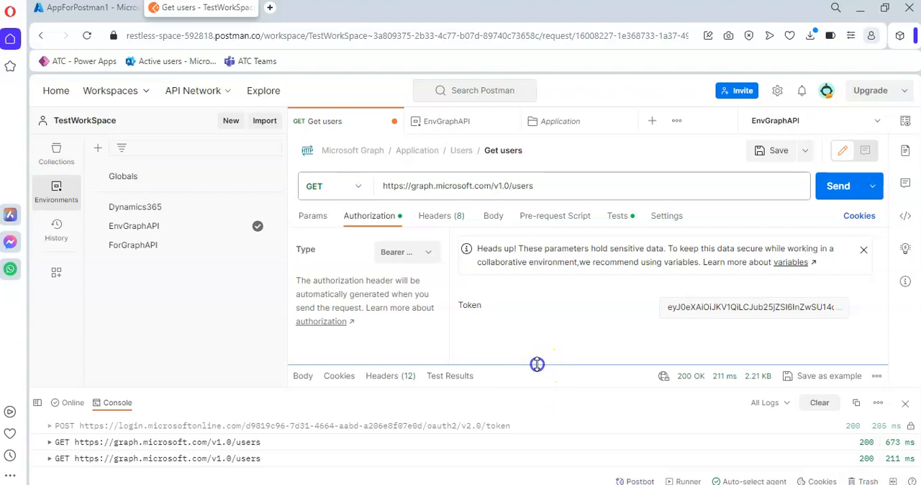
Step: Enlarge the Get users response area and examine the returned user records and the available authorization types
{"action": "left_click_drag", "start_coordinate": [537, 364], "coordinate": [536, 271]}
{"action": "scroll", "coordinate": [490, 356], "scroll_direction": "down", "scroll_amount": 4}
{"action": "scroll", "coordinate": [500, 356], "scroll_direction": "down", "scroll_amount": 10}
{"action": "scroll", "coordinate": [503, 353], "scroll_direction": "down", "scroll_amount": 2}
{"action": "left_click", "coordinate": [426, 251]}
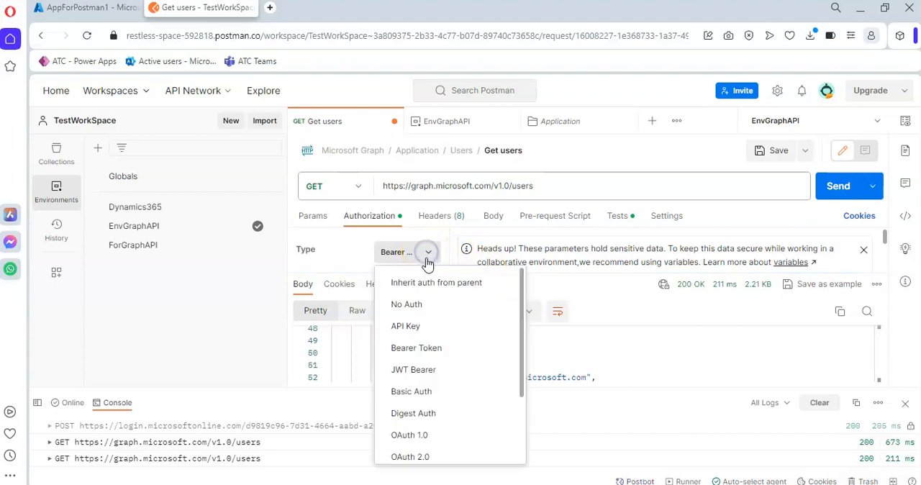
{"action": "left_click", "coordinate": [654, 155]}
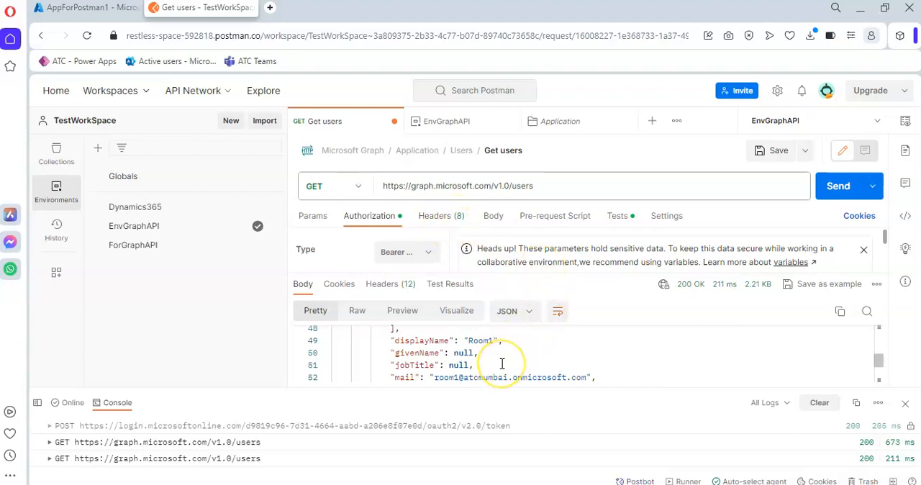
{"action": "scroll", "coordinate": [502, 364], "scroll_direction": "up", "scroll_amount": 3}
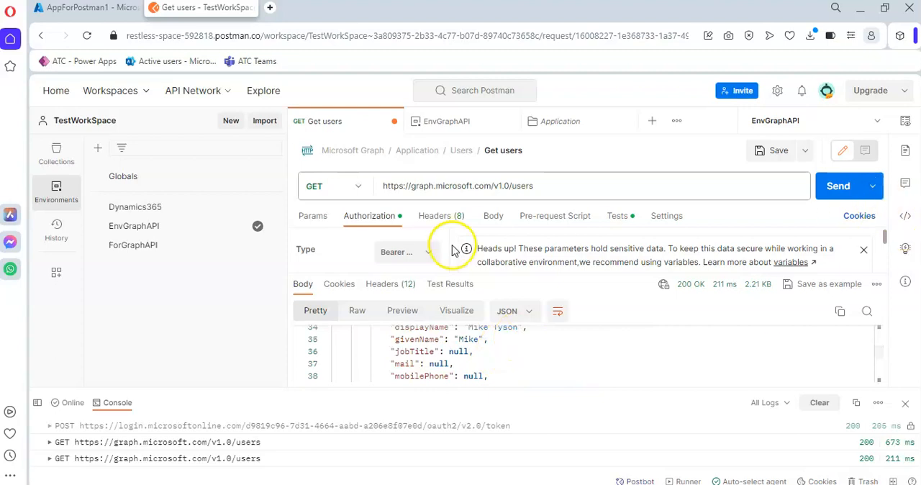
Step: Try sending the Get users request with its authorization type set to No Auth
{"action": "left_click", "coordinate": [428, 256]}
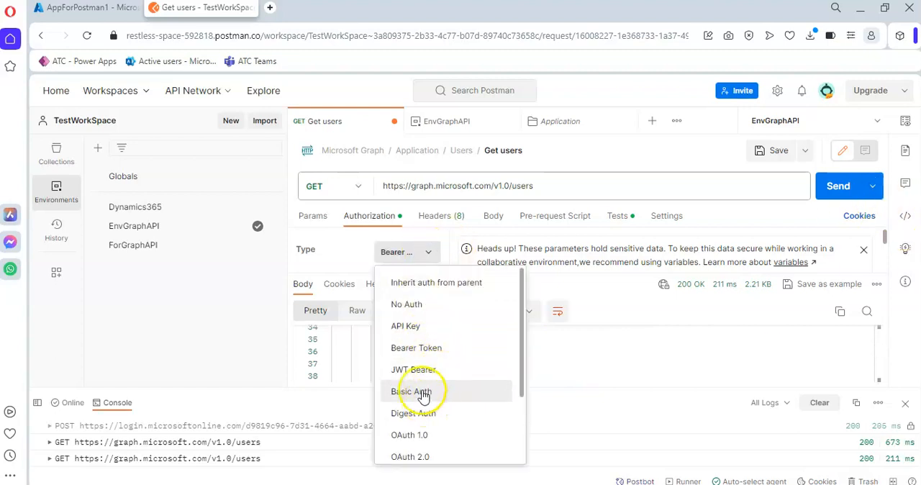
{"action": "left_click", "coordinate": [424, 311]}
{"action": "left_click", "coordinate": [834, 191]}
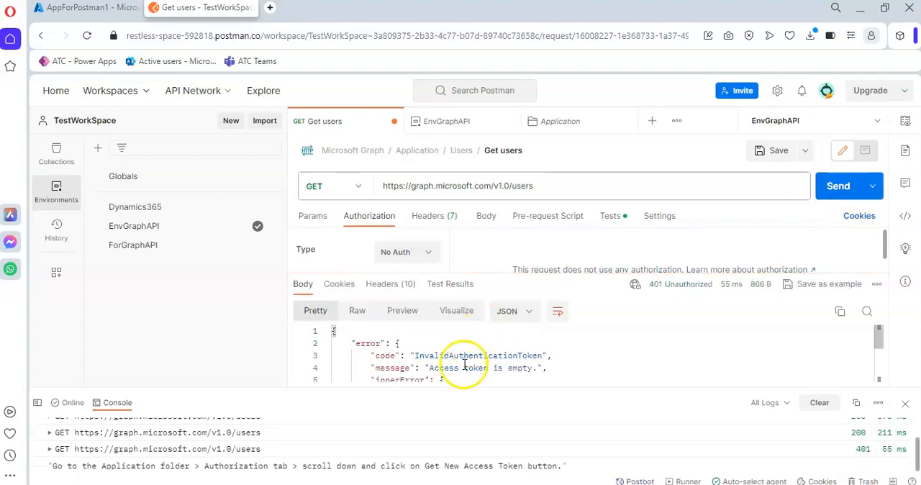
Step: Set the Get users request's authorization back to Bearer Token, resend it, and review the response and token field
{"action": "left_click", "coordinate": [425, 251]}
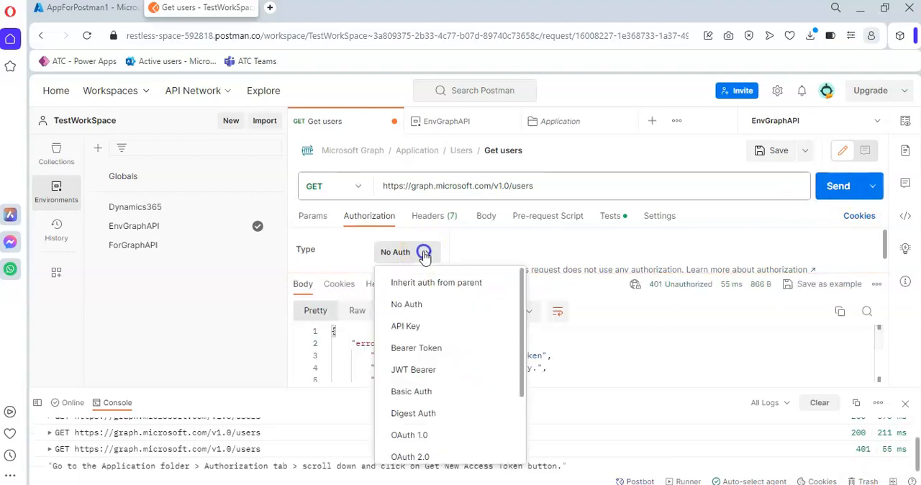
{"action": "left_click", "coordinate": [414, 348]}
{"action": "left_click", "coordinate": [834, 187]}
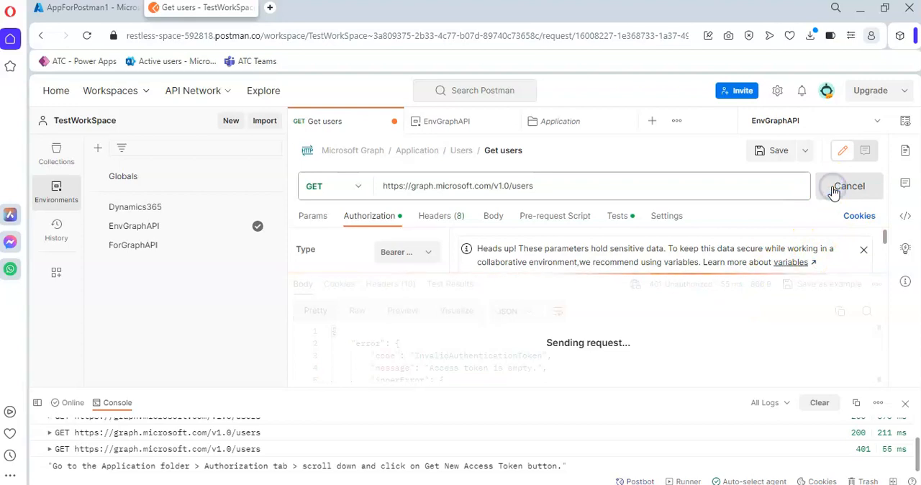
{"action": "scroll", "coordinate": [497, 363], "scroll_direction": "down", "scroll_amount": 1}
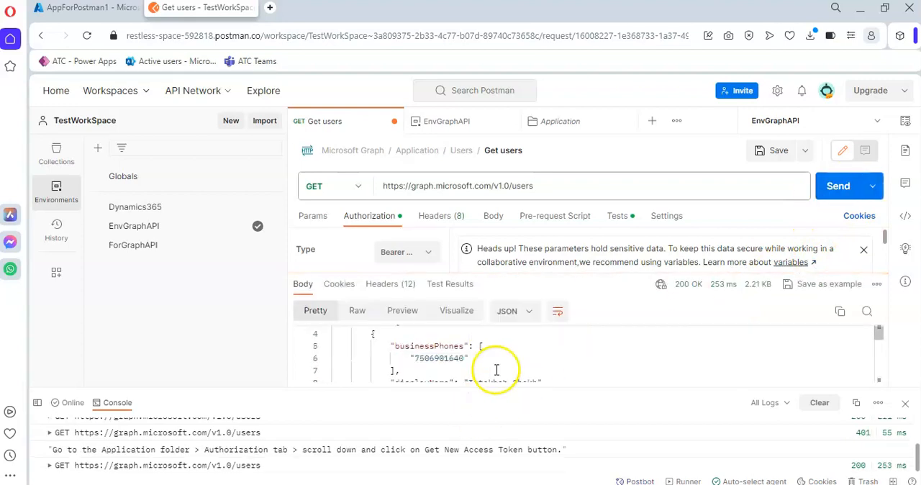
{"action": "scroll", "coordinate": [786, 259], "scroll_direction": "down", "scroll_amount": 2}
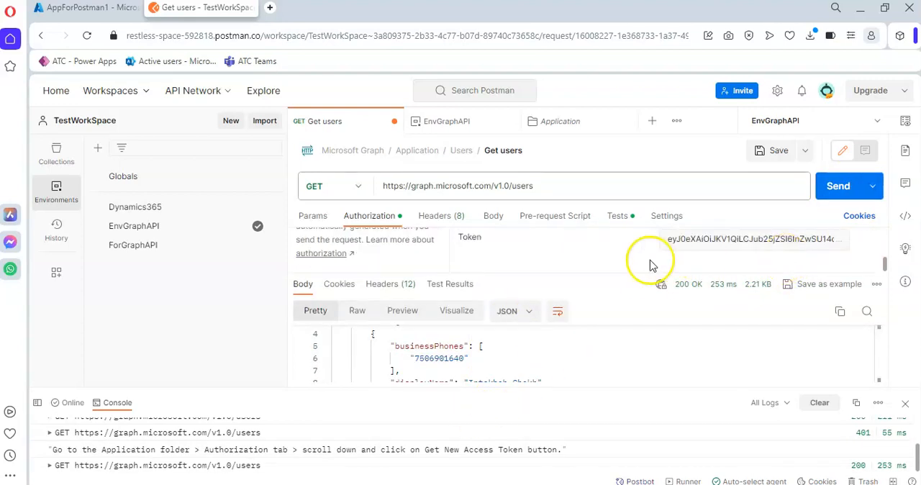